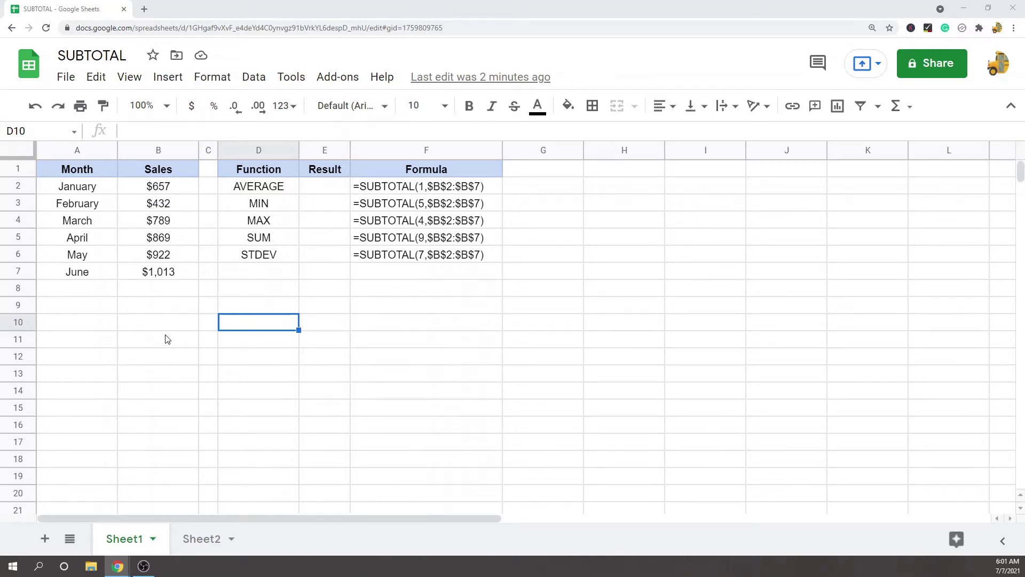
Review the SUBTOTAL syntax and function_code explanation in A28:A29.
scroll(154, 347, "down", 5)
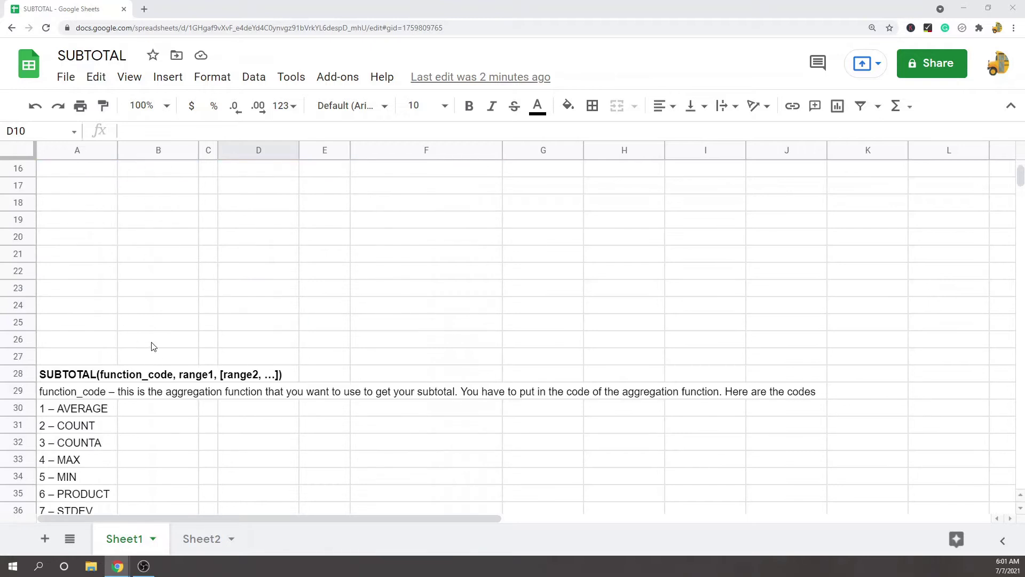
scroll(124, 321, "down", 2)
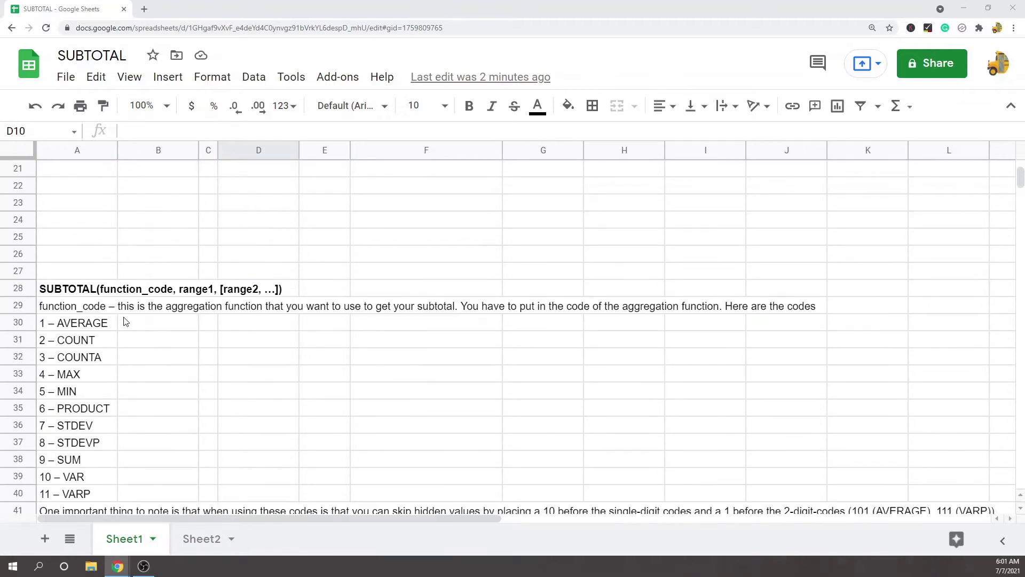
left_click(73, 293)
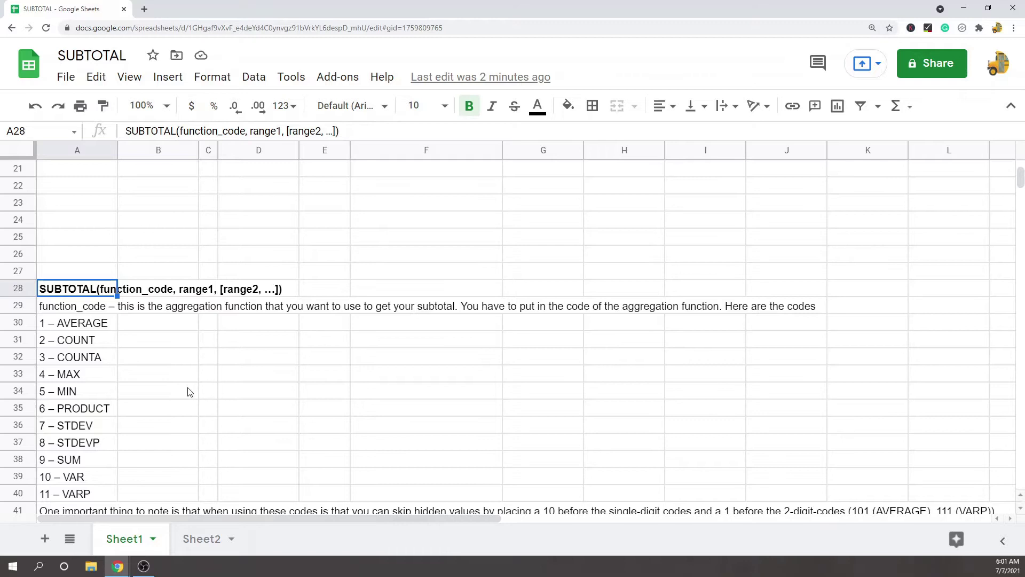
scroll(188, 392, "down", 2)
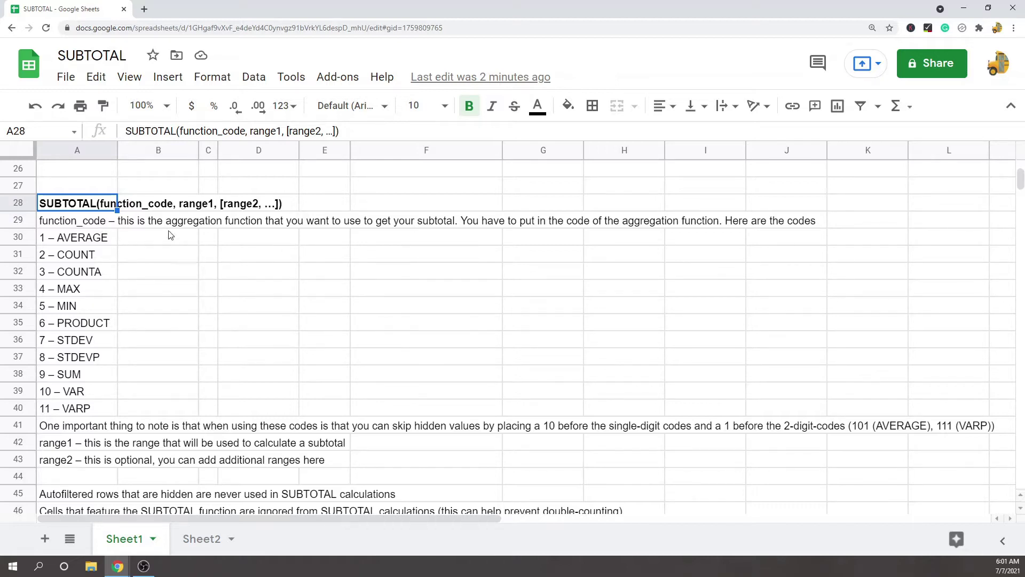
left_click(98, 223)
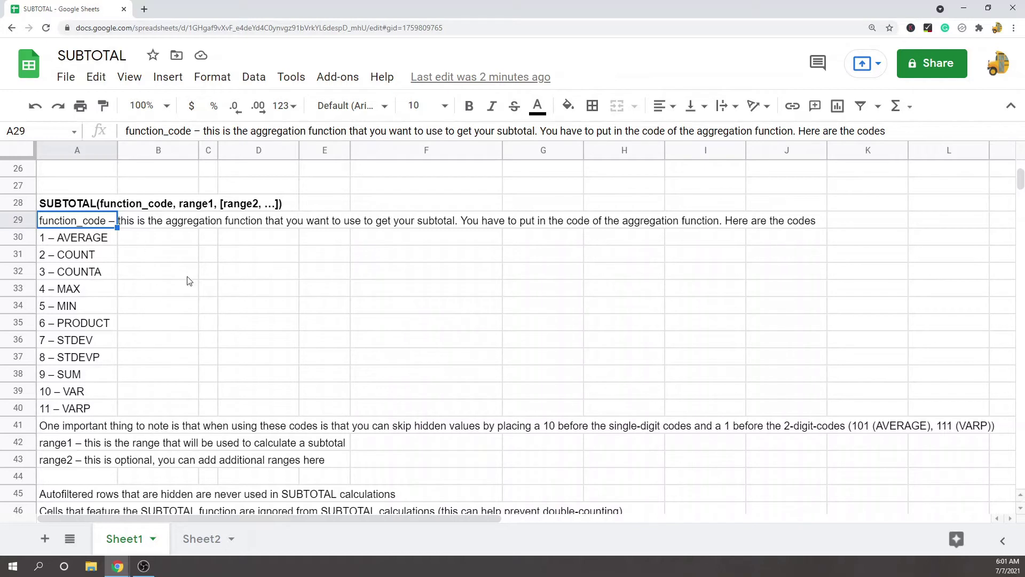
Go through the function code list from 1 – AVERAGE to 11 – VARP in A30:A40.
left_click(50, 241)
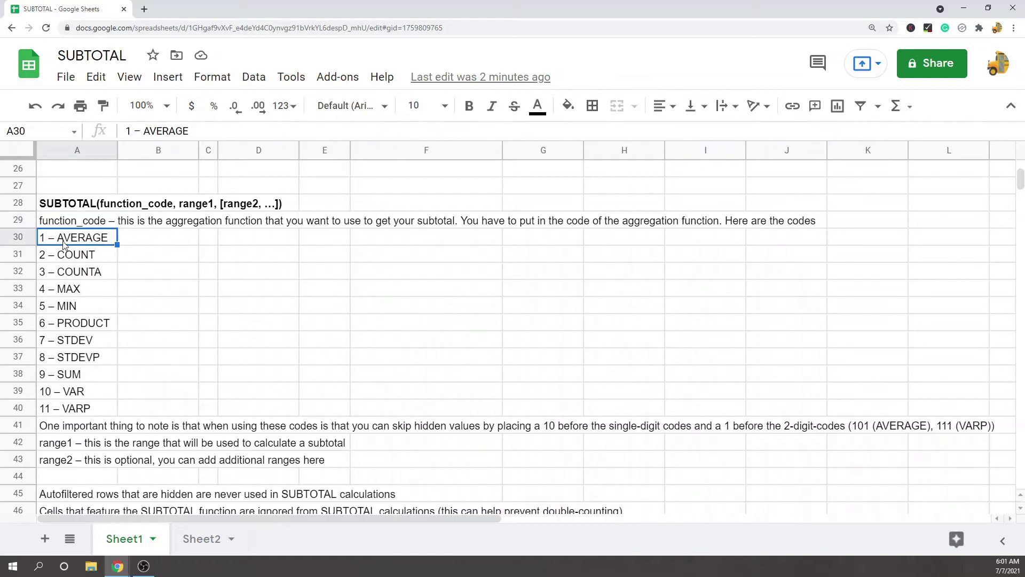
left_click(61, 259)
left_click(68, 276)
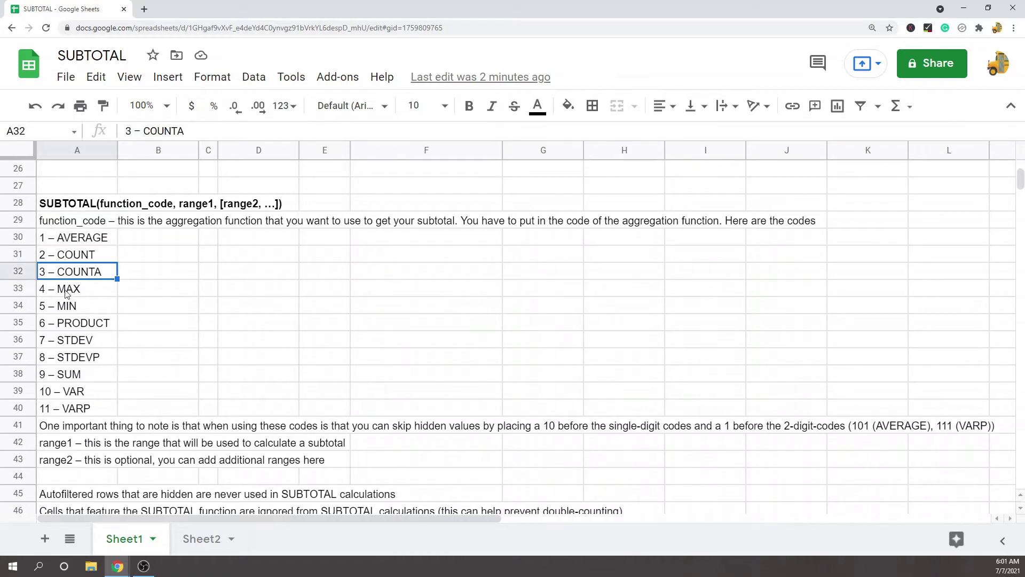
left_click(67, 246)
left_click(64, 408)
left_click_drag(90, 241, 92, 412)
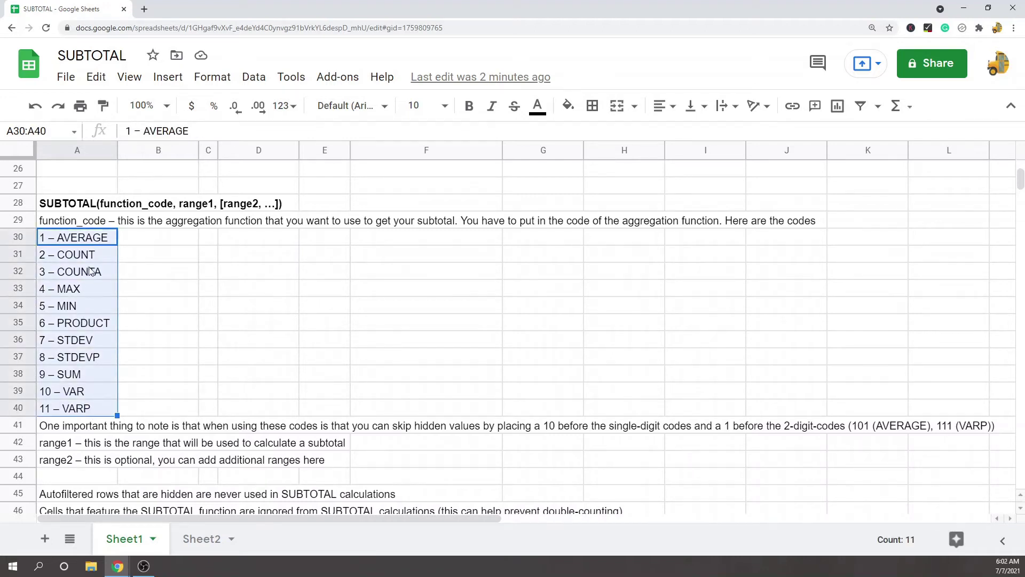
left_click(91, 242)
left_click(89, 256)
left_click(91, 273)
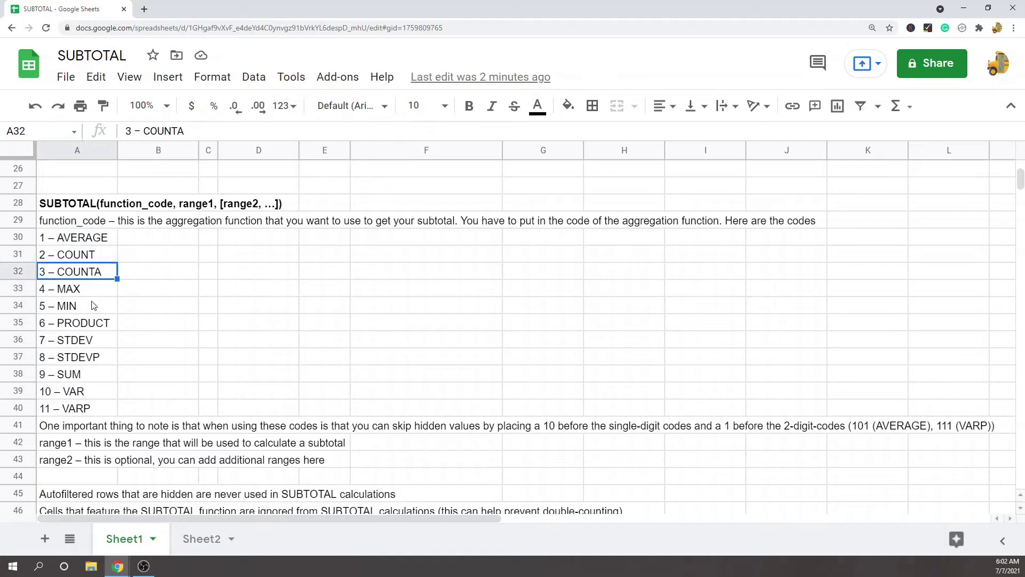
left_click(96, 289)
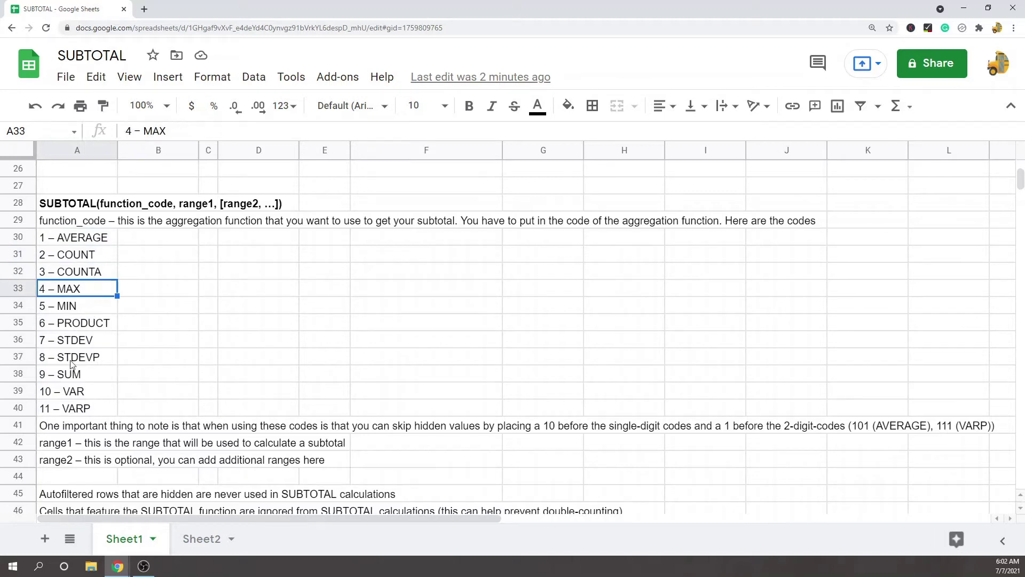
left_click_drag(73, 409, 77, 246)
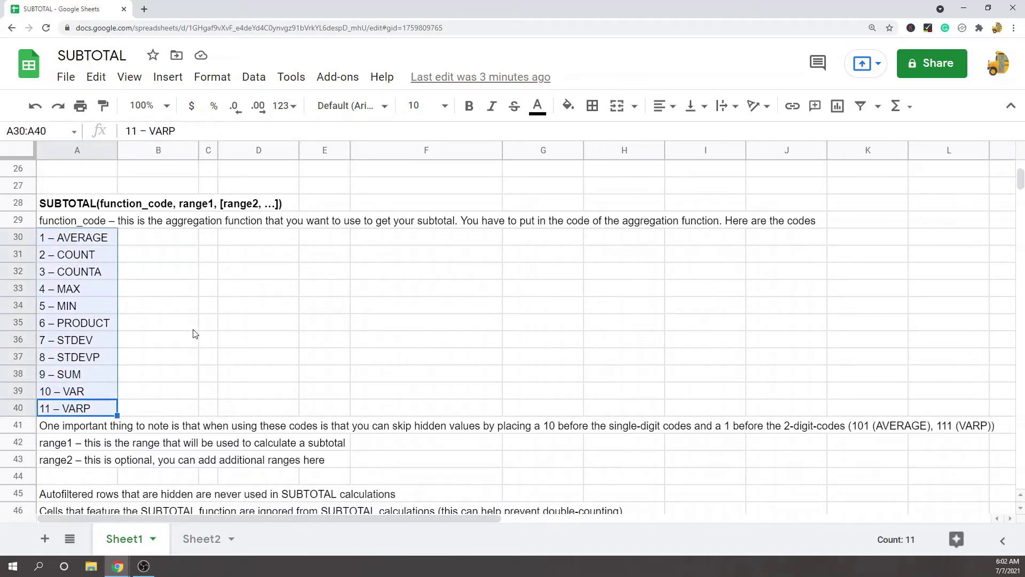
left_click(174, 346)
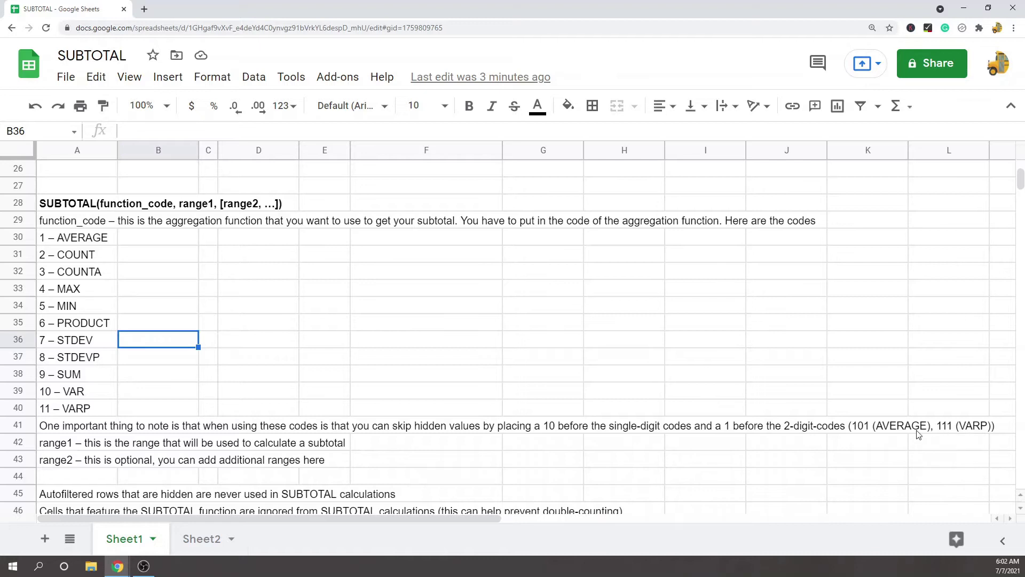
Read the range1/range2 explanations and the notes on hidden rows and double-counting.
scroll(331, 442, "down", 1)
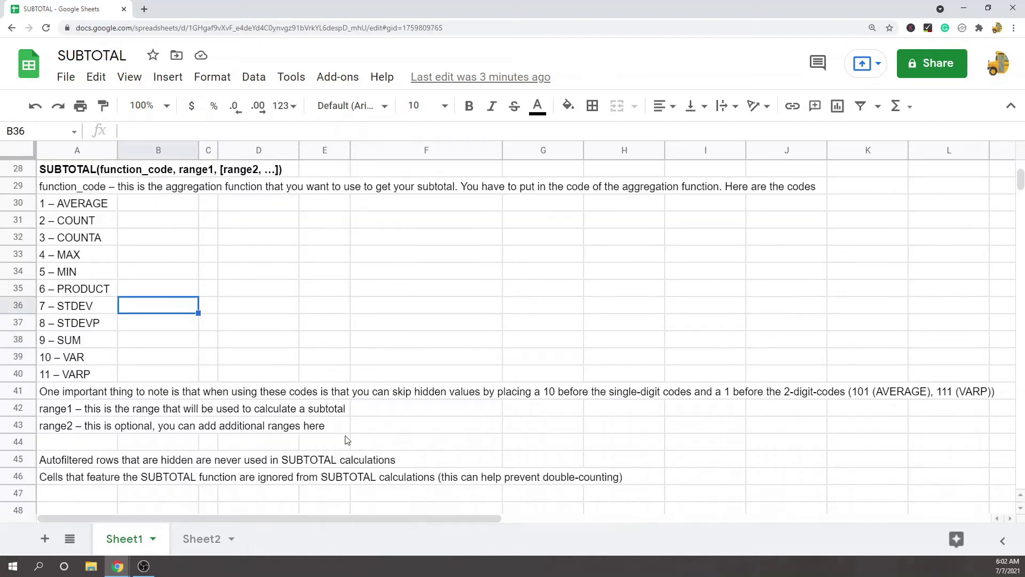
left_click(73, 408)
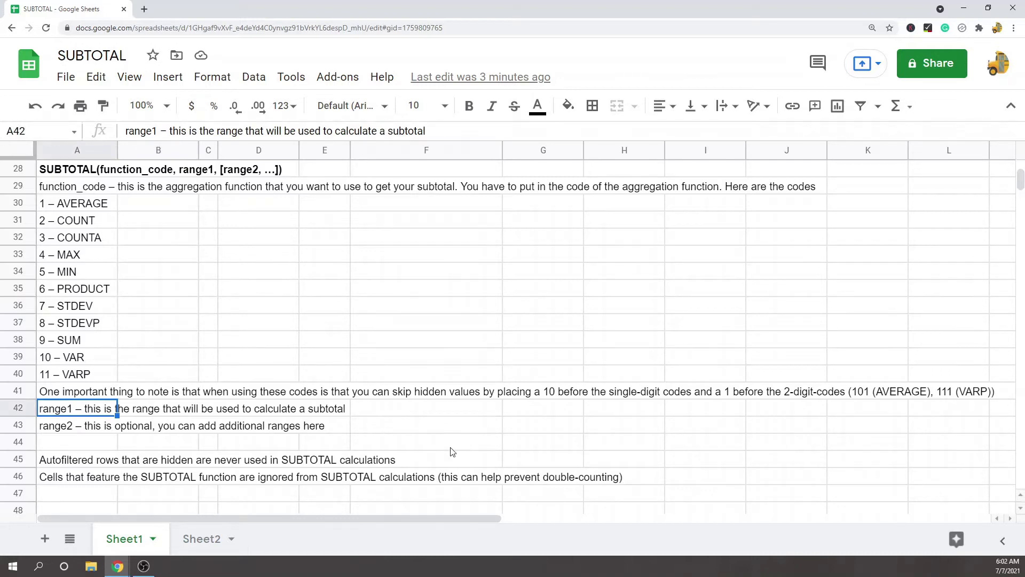
left_click(85, 430)
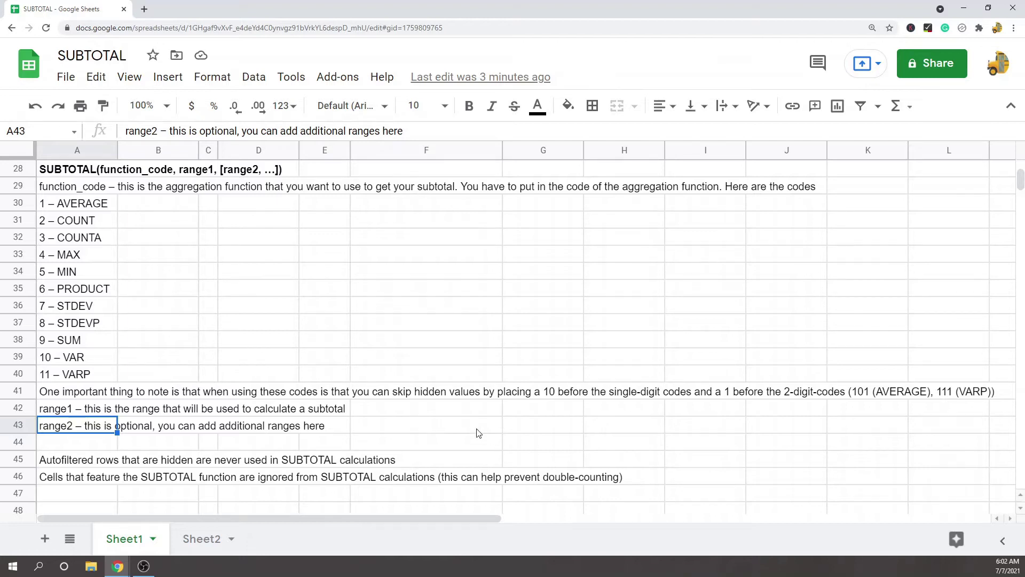
scroll(231, 460, "down", 1)
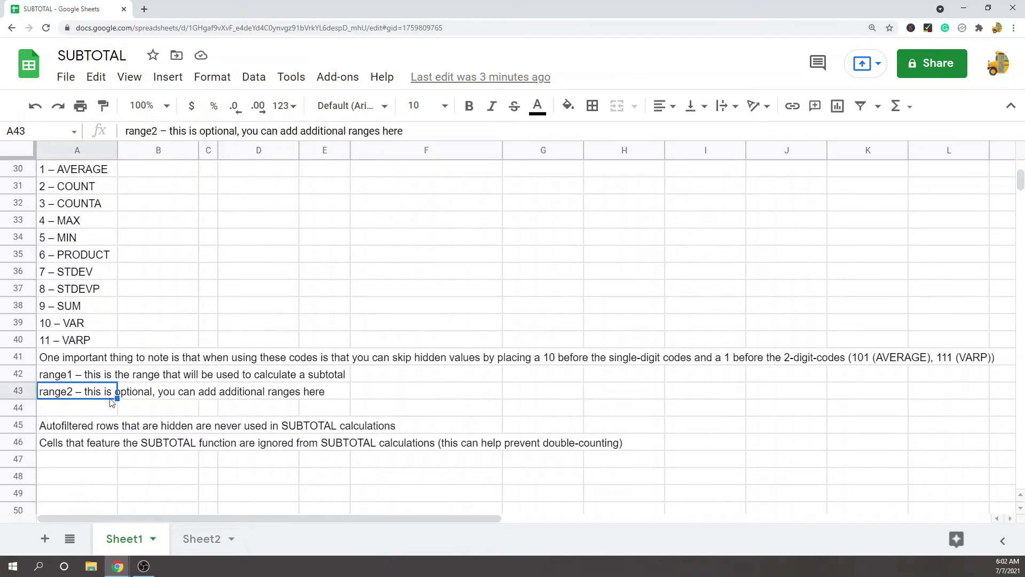
left_click(74, 430)
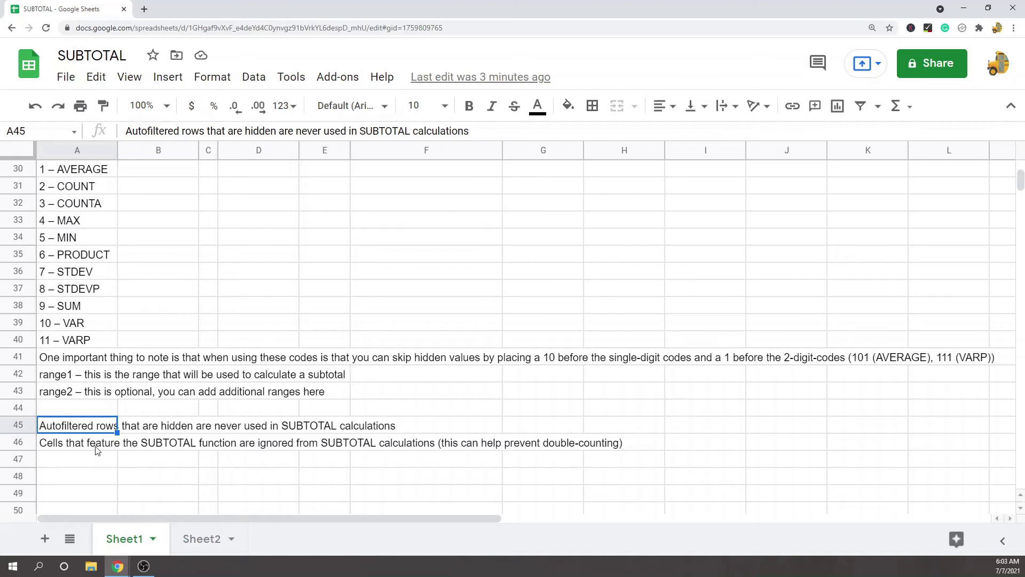
left_click(96, 450)
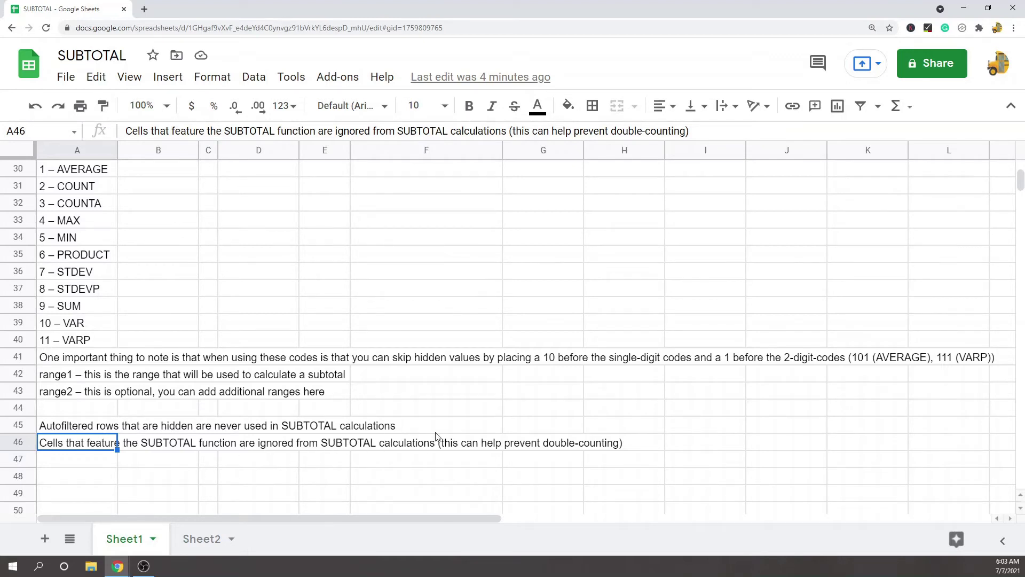
scroll(354, 363, "up", 7)
scroll(353, 364, "up", 3)
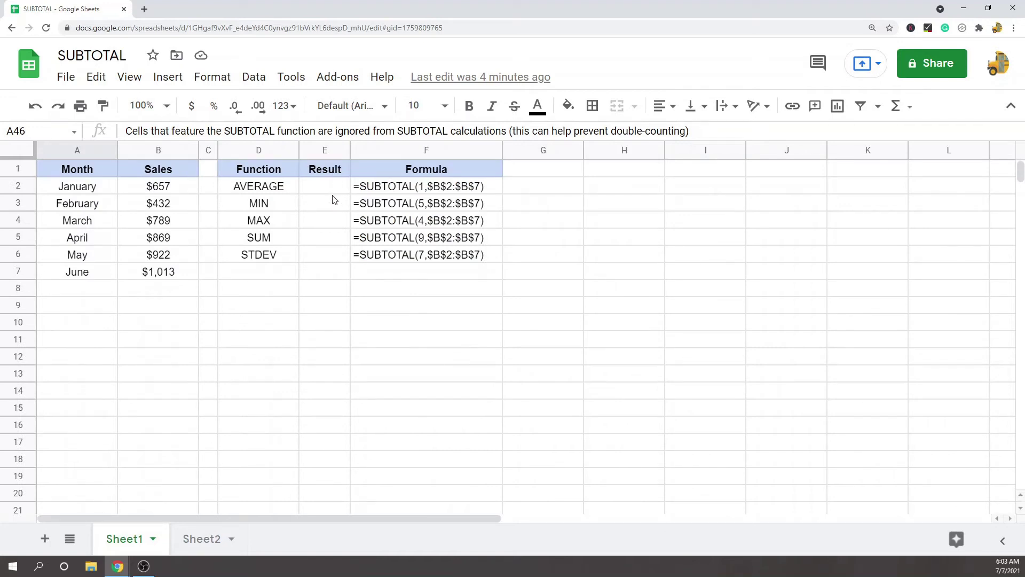
Check the Sales values B2:B7 and the AVERAGE, MIN, MAX, SUM, STDEV labels in D2:D6.
left_click_drag(158, 186, 167, 269)
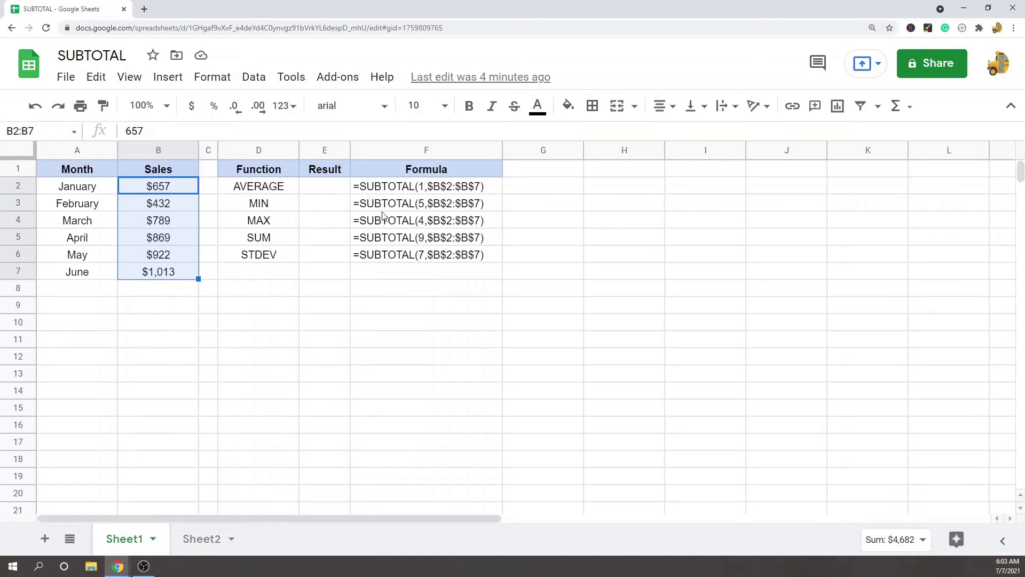
left_click(279, 190)
left_click(276, 209)
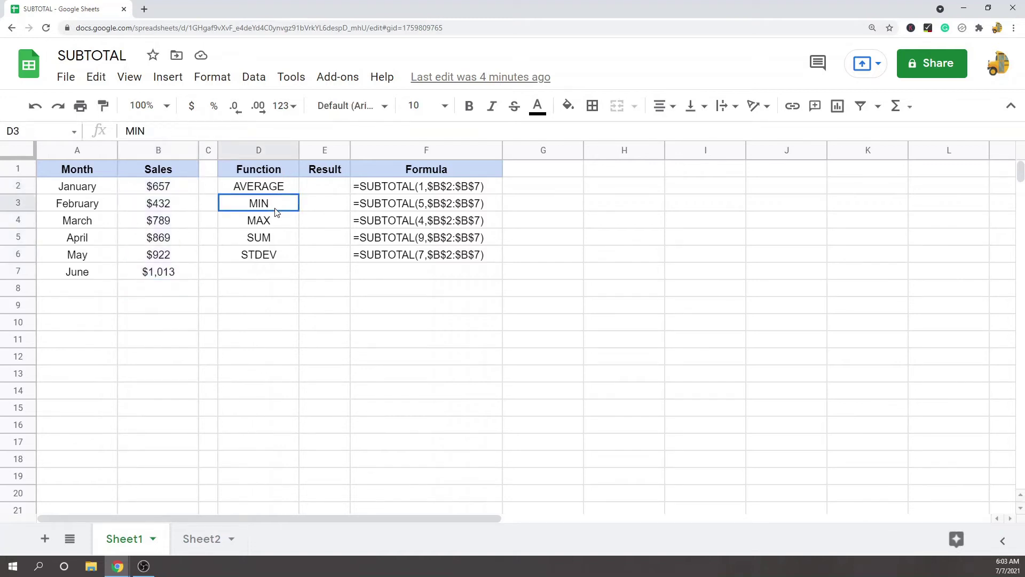
left_click(277, 224)
left_click(270, 243)
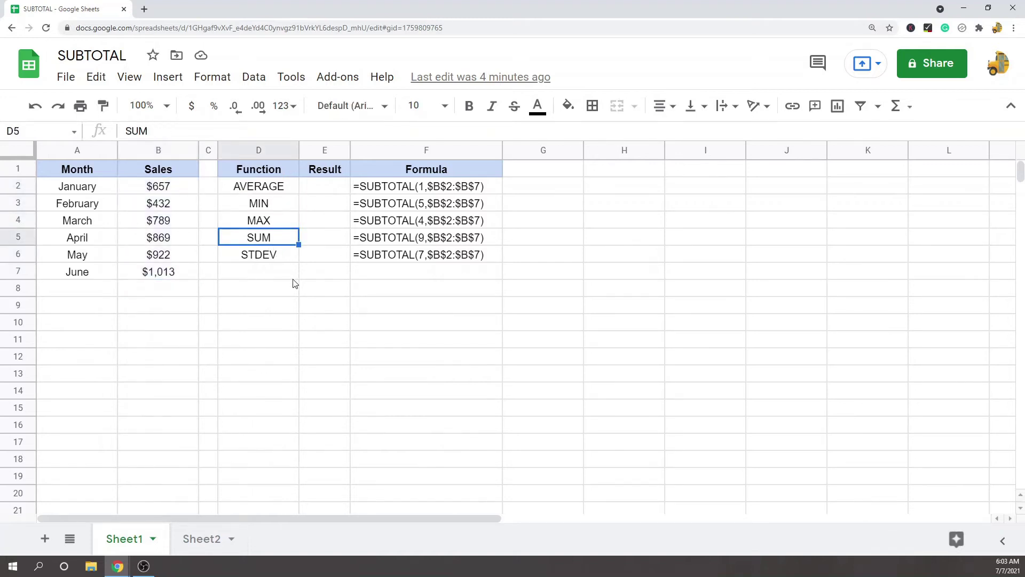
left_click(262, 260)
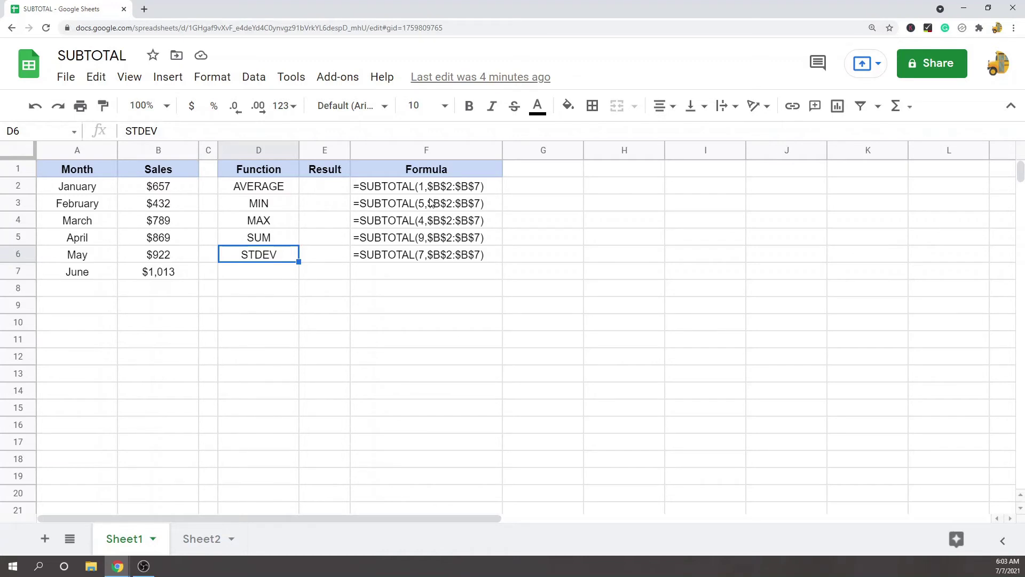
left_click_drag(282, 192, 277, 261)
Enter =SUBTOTAL(1,$B$2:$B$7) in E2 to get the average, 780.
double_click(326, 186)
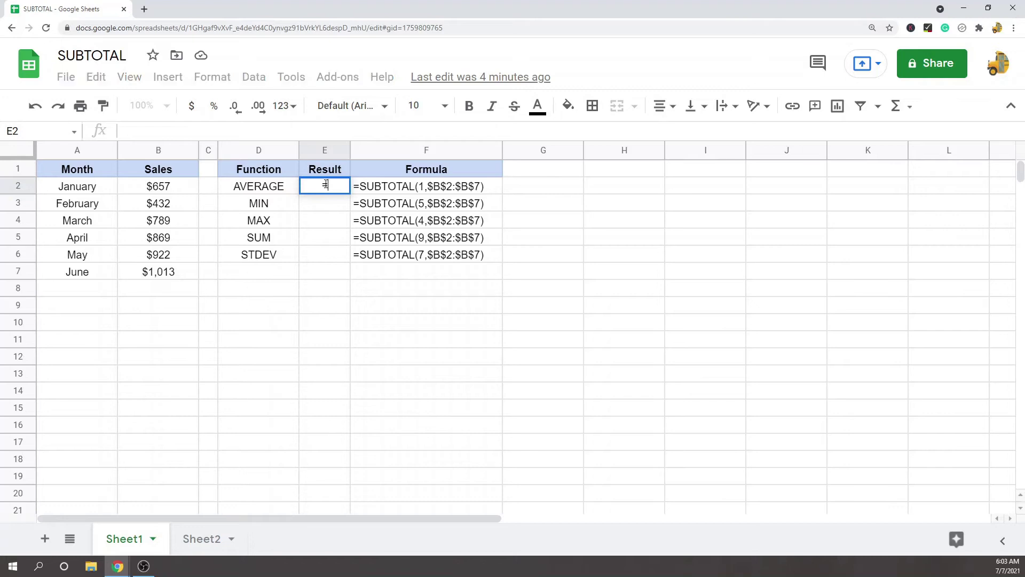
type("=sub")
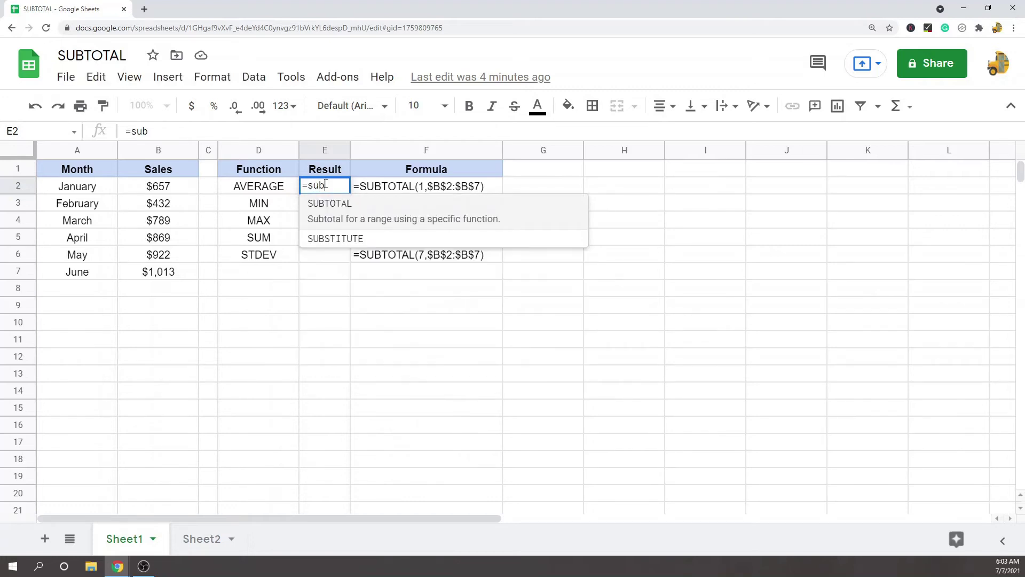
type("total")
key("Tab")
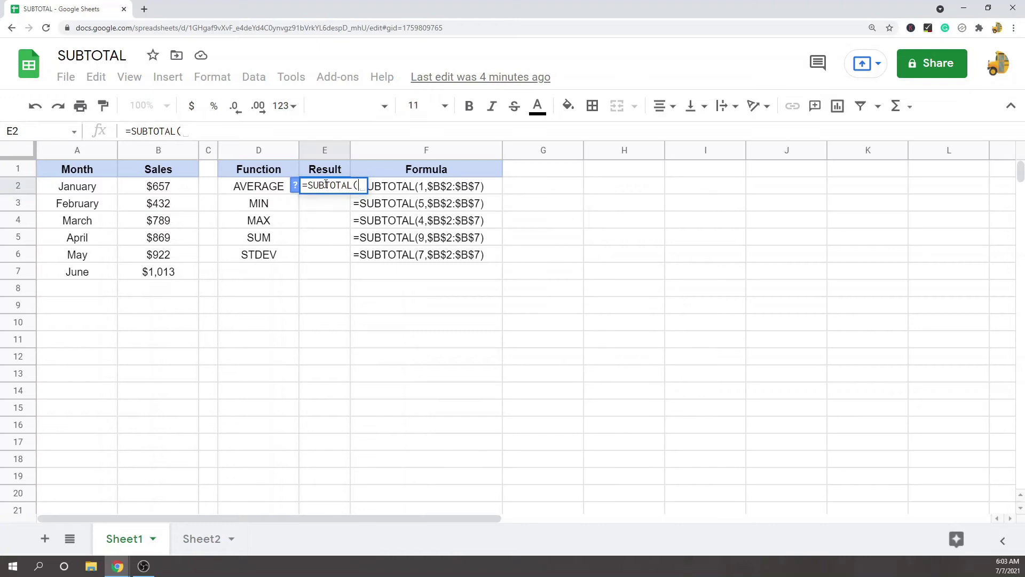
type("1")
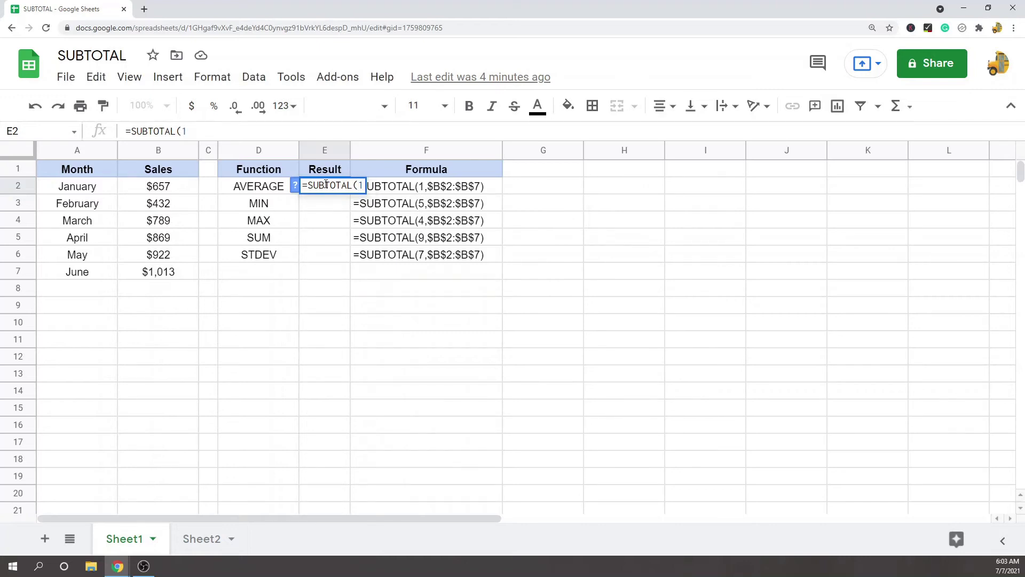
type(",")
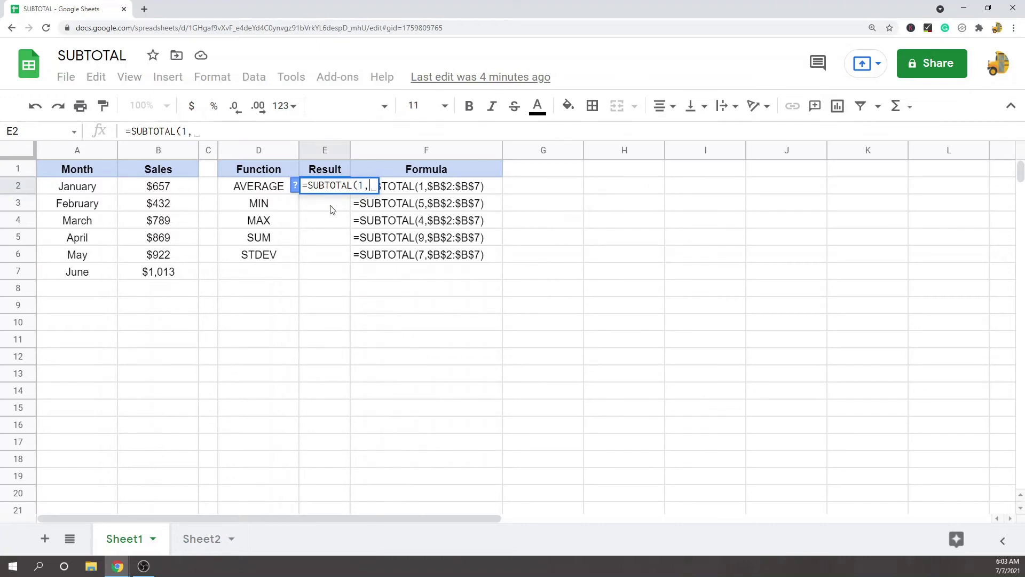
left_click_drag(149, 191, 162, 275)
left_click(245, 127)
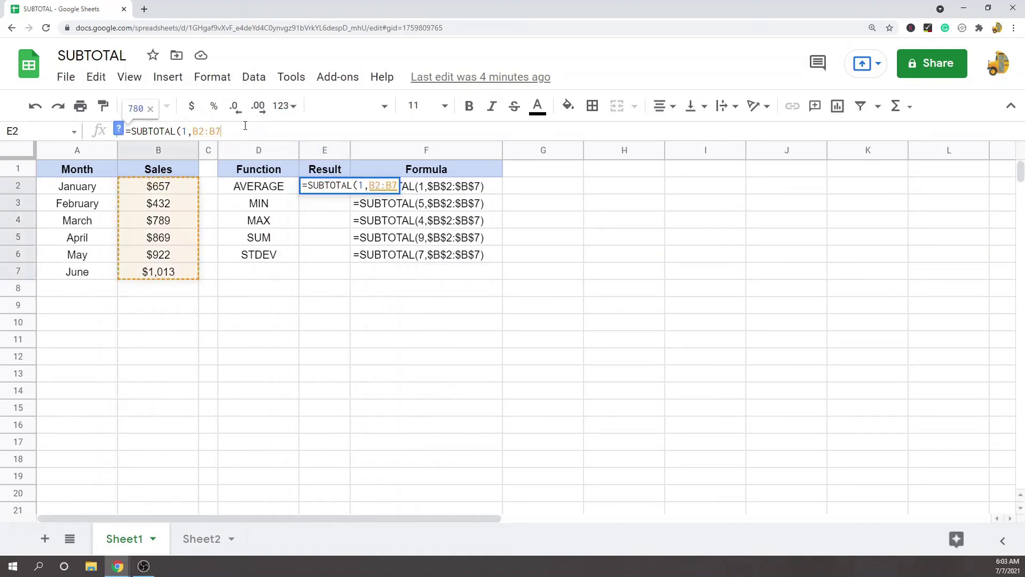
key("F4")
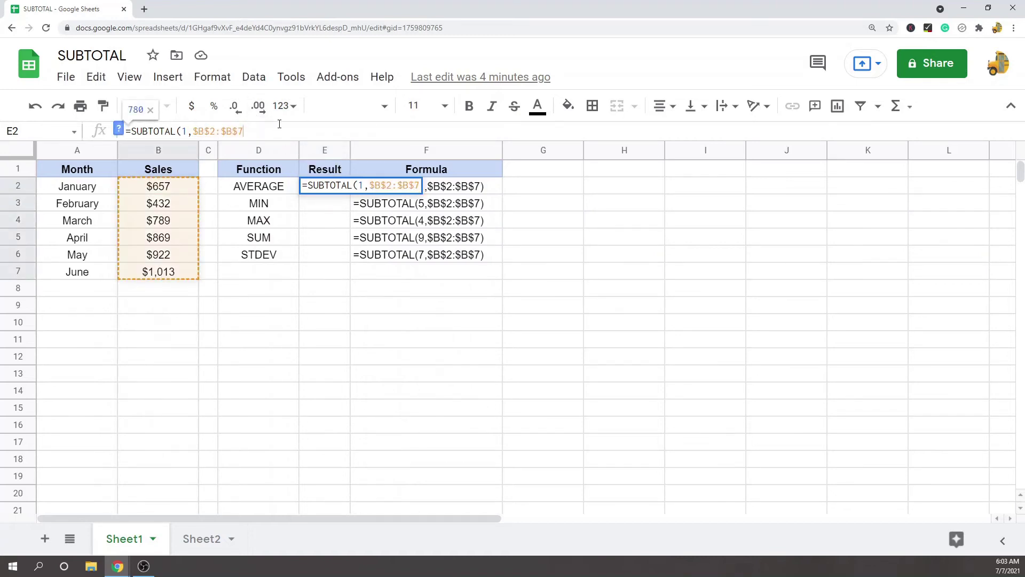
type(")")
key("Return")
Copy the E2 formula into E3:E6.
left_click(322, 187)
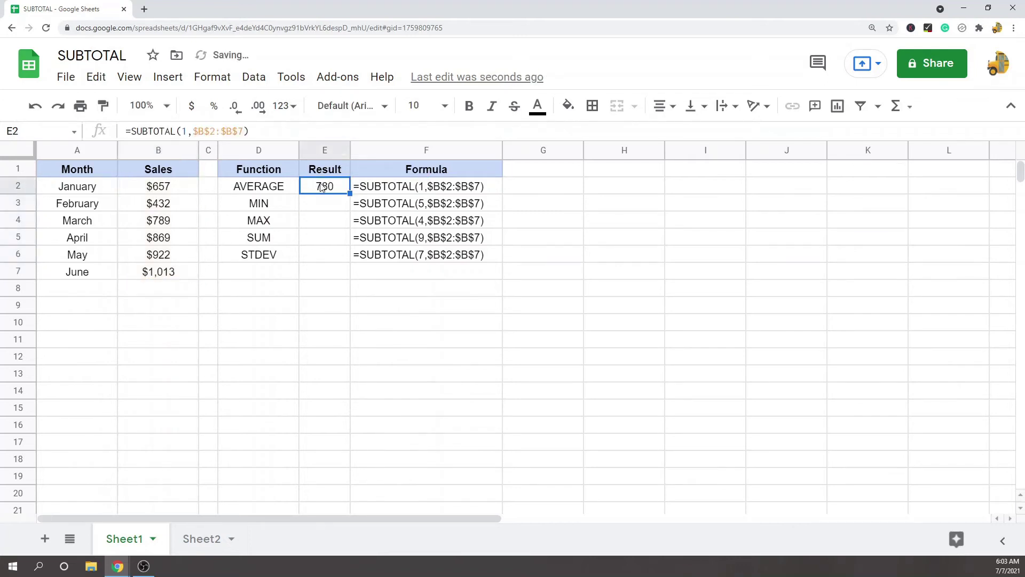
key("ctrl+c")
left_click_drag(329, 210, 328, 259)
key("ctrl+v")
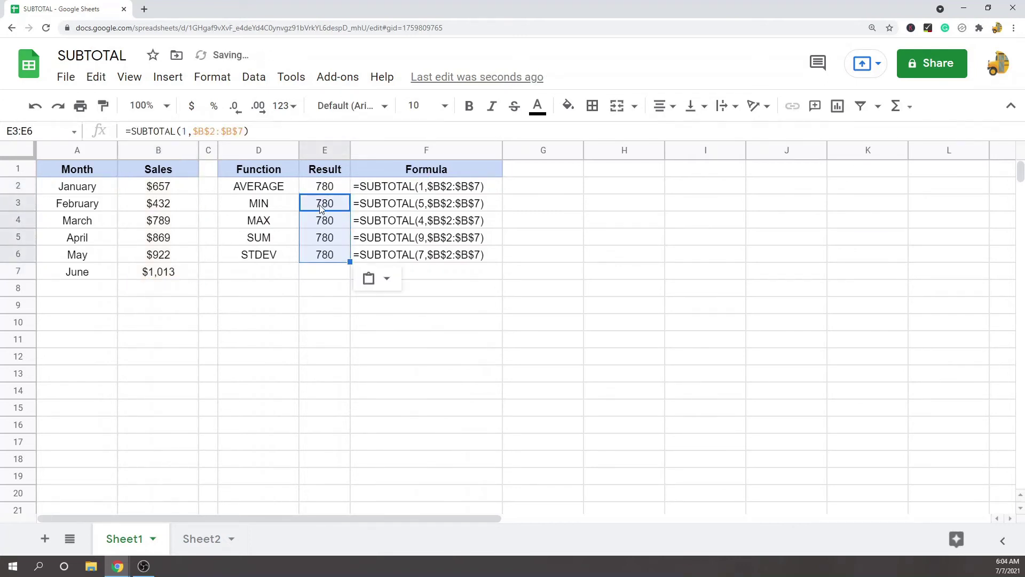
Change the function number to 5 in E3 (MIN) and 4 in E4 (MAX).
left_click(321, 208)
left_click(187, 131)
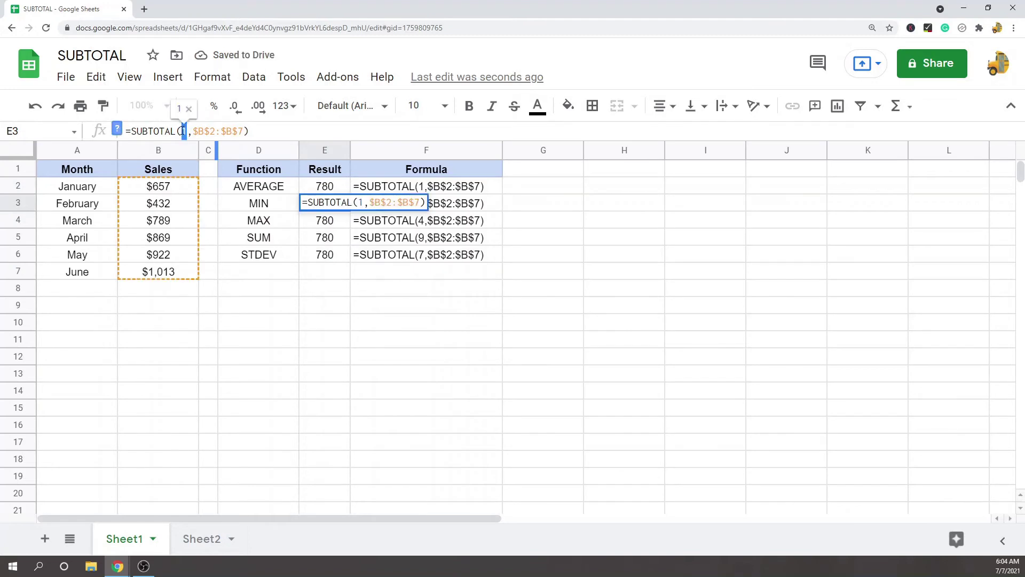
key("BackSpace")
type("5")
key("Return")
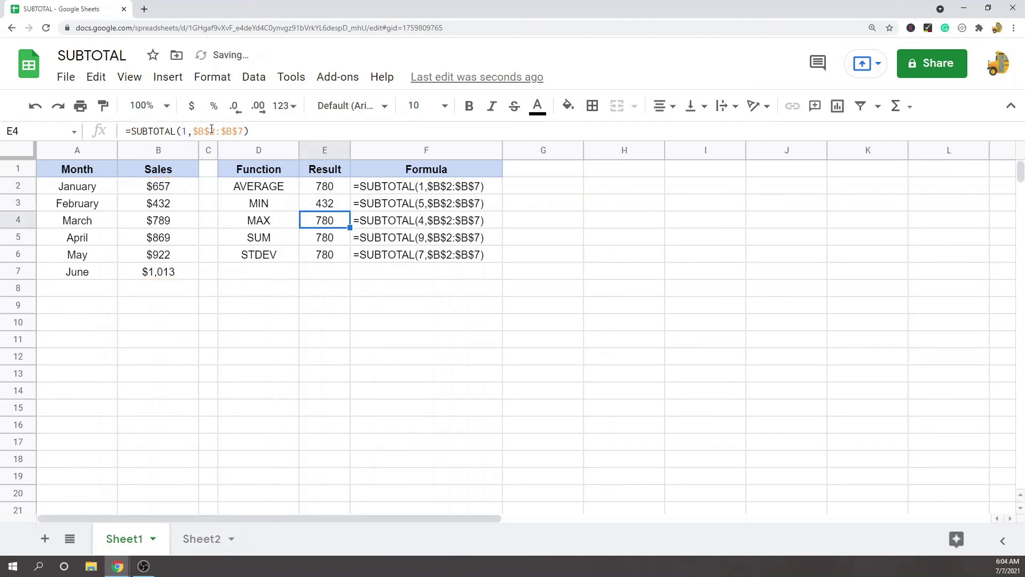
left_click(189, 132)
double_click(184, 131)
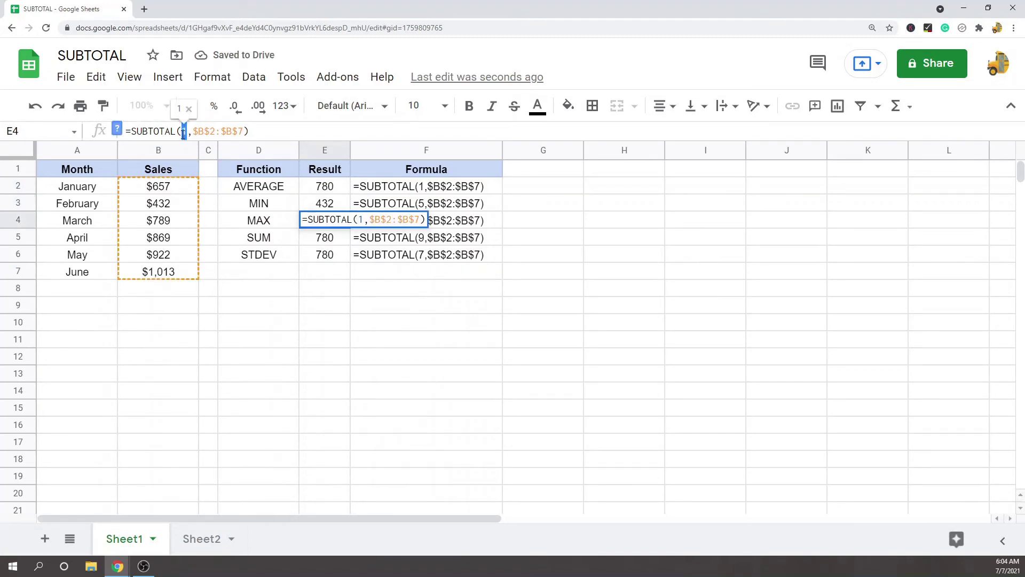
key("Escape")
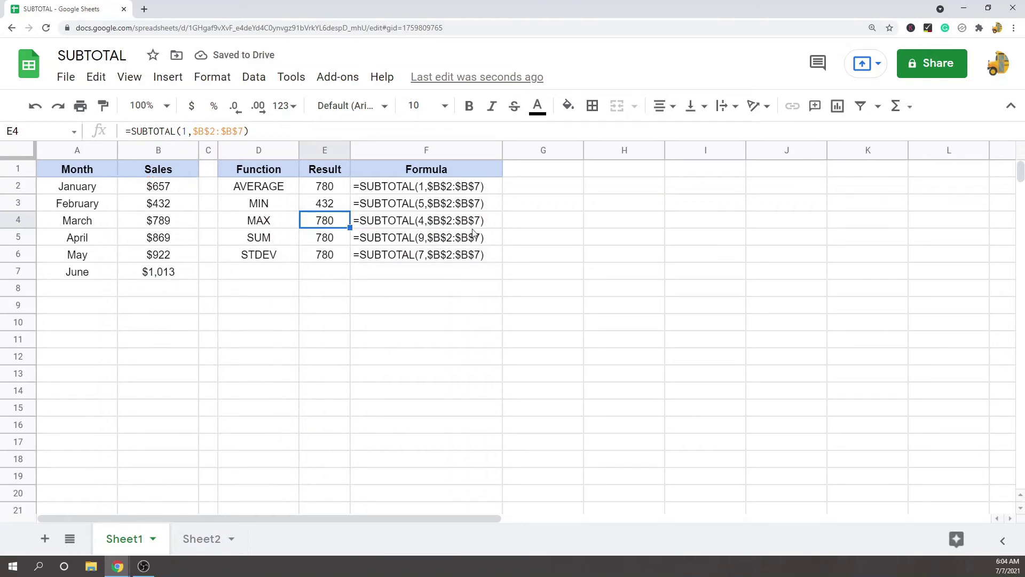
double_click(185, 132)
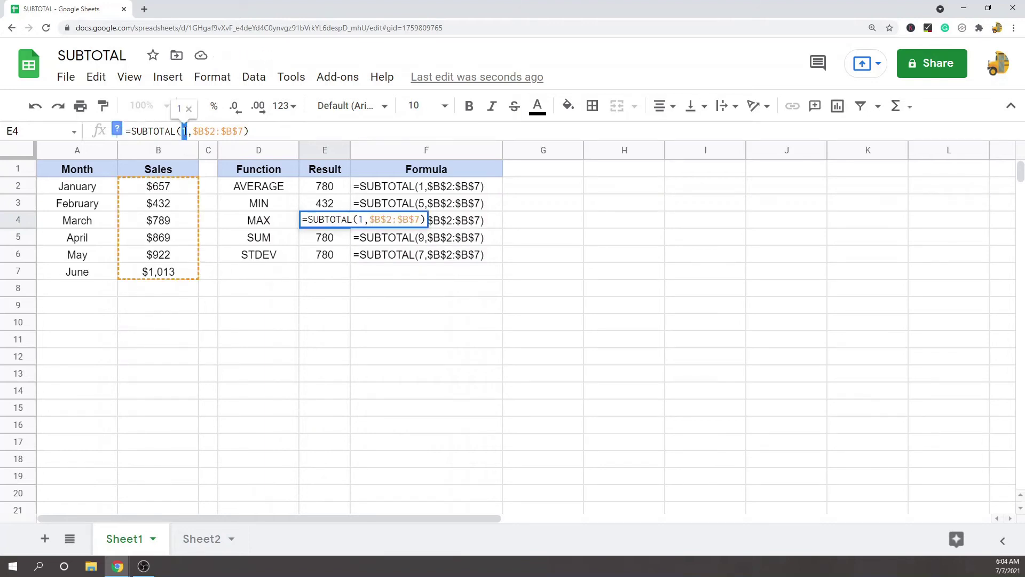
type("4")
key("Return")
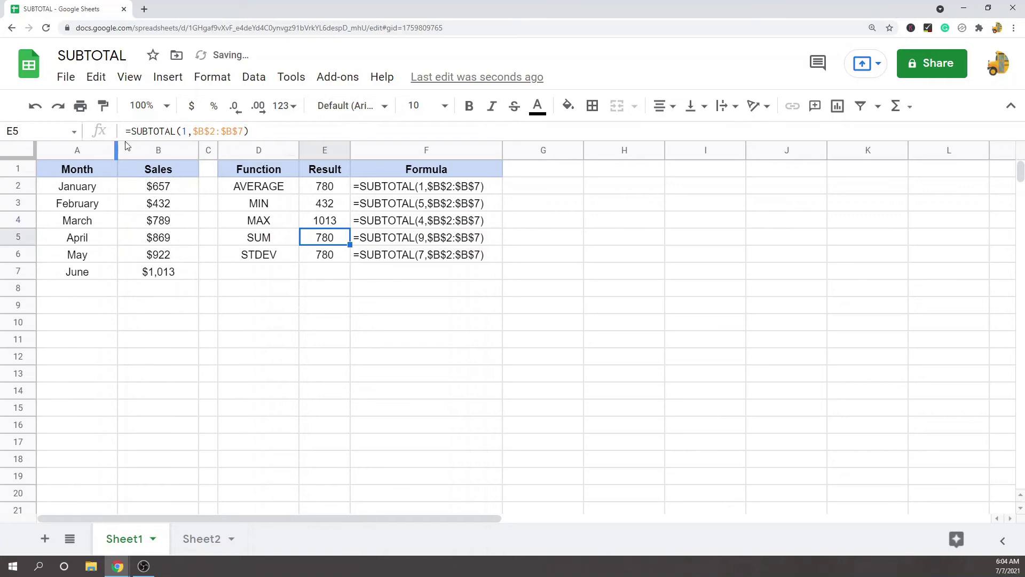
Set E5's function number to 9 (SUM) and E6's to 7 (STDEV).
double_click(184, 132)
type("9")
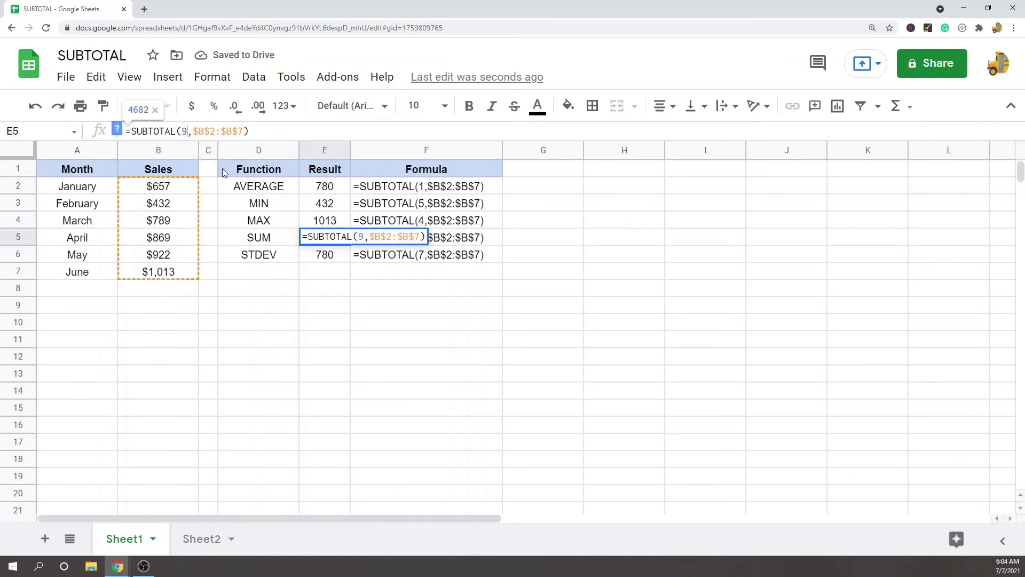
key("Return")
double_click(185, 132)
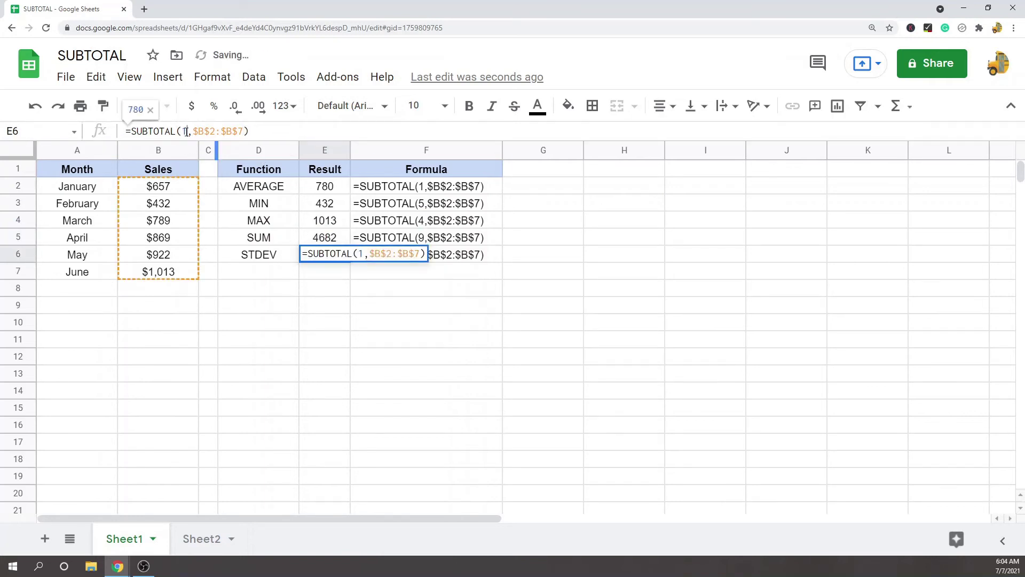
type("7")
key("Return")
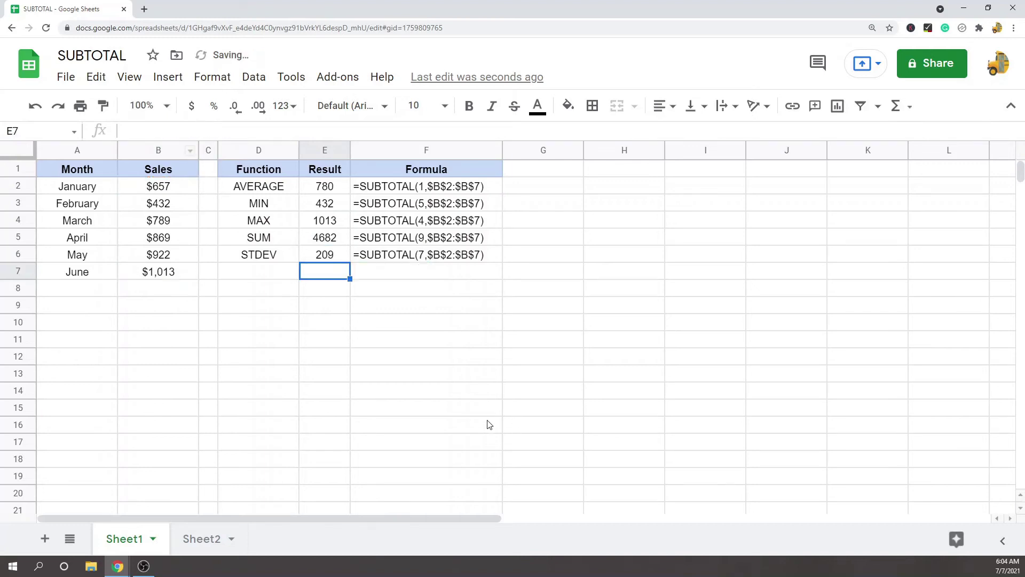
left_click(443, 391)
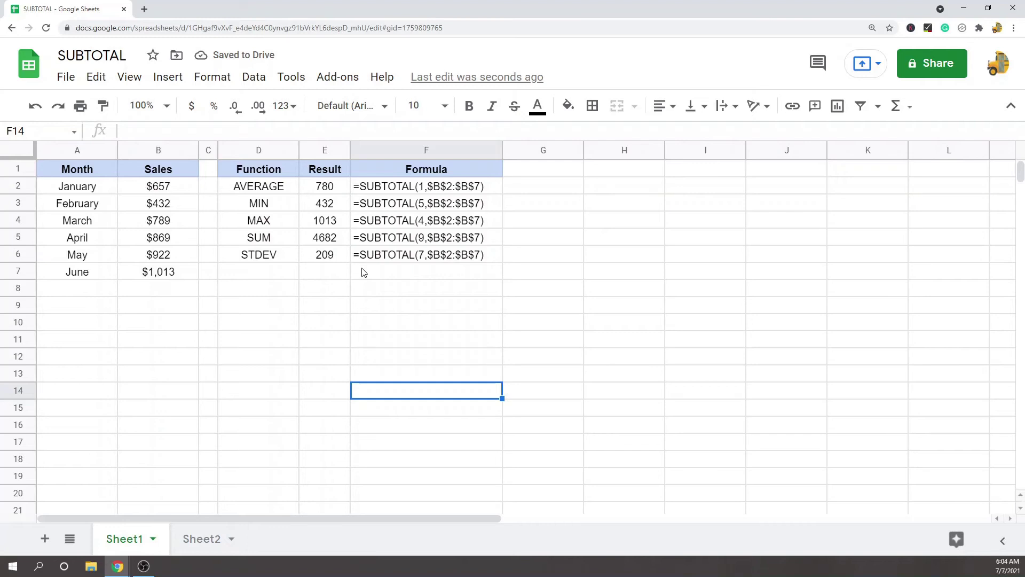
left_click(281, 191)
left_click(280, 206)
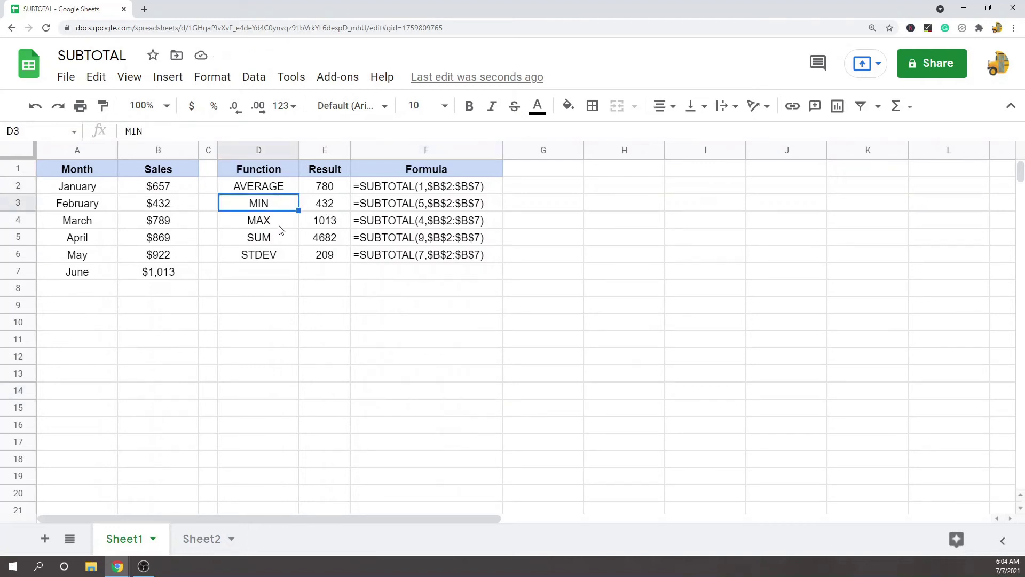
left_click(280, 227)
left_click(281, 239)
left_click(281, 258)
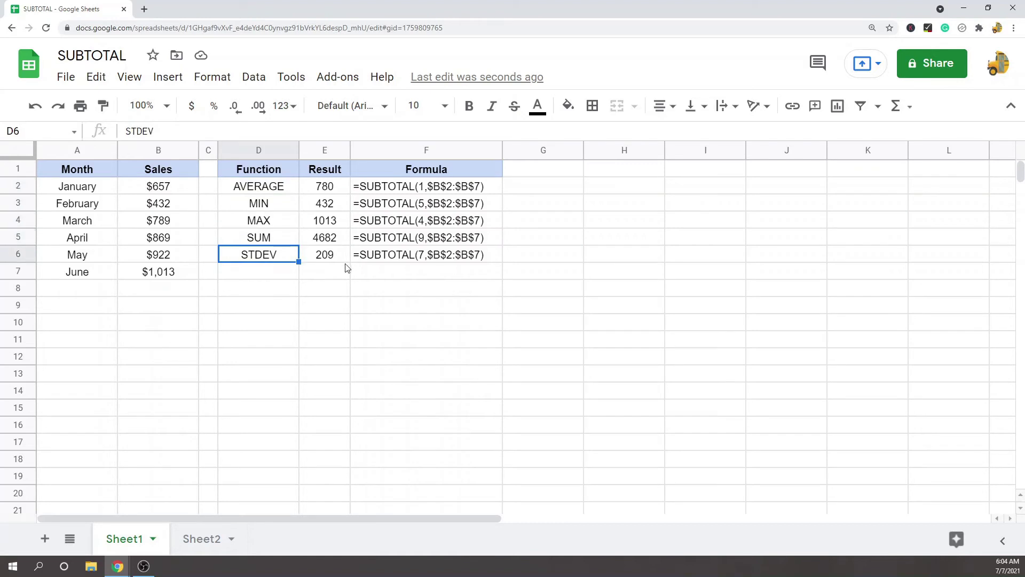
left_click(337, 260)
left_click_drag(336, 261, 342, 186)
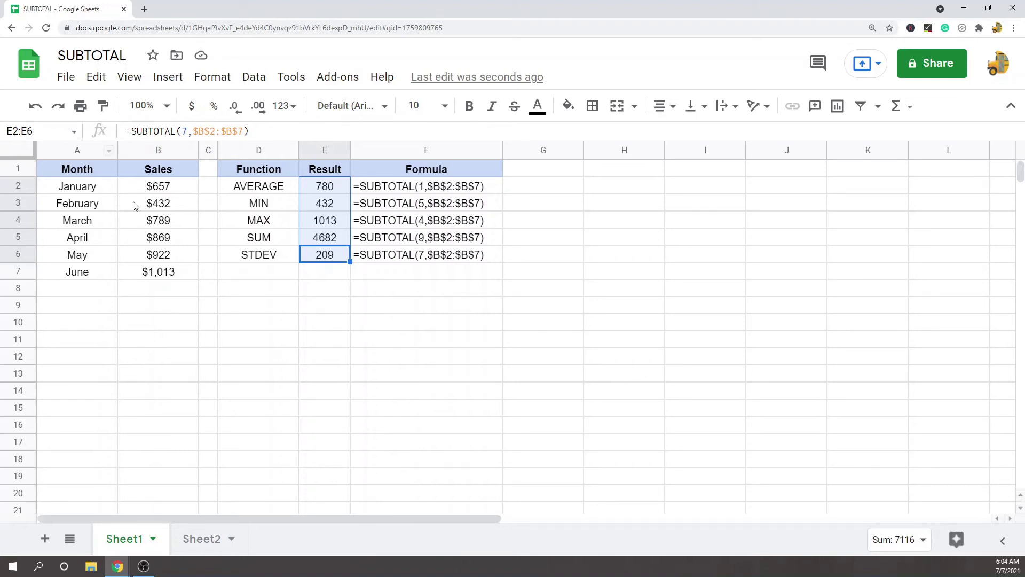
left_click_drag(166, 275, 177, 188)
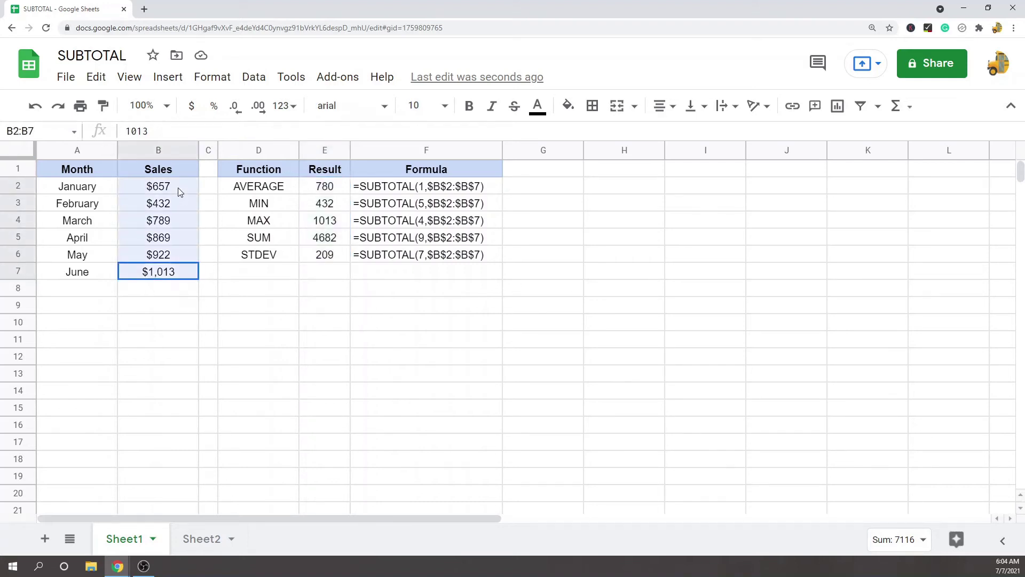
left_click(385, 294)
left_click_drag(279, 191, 270, 260)
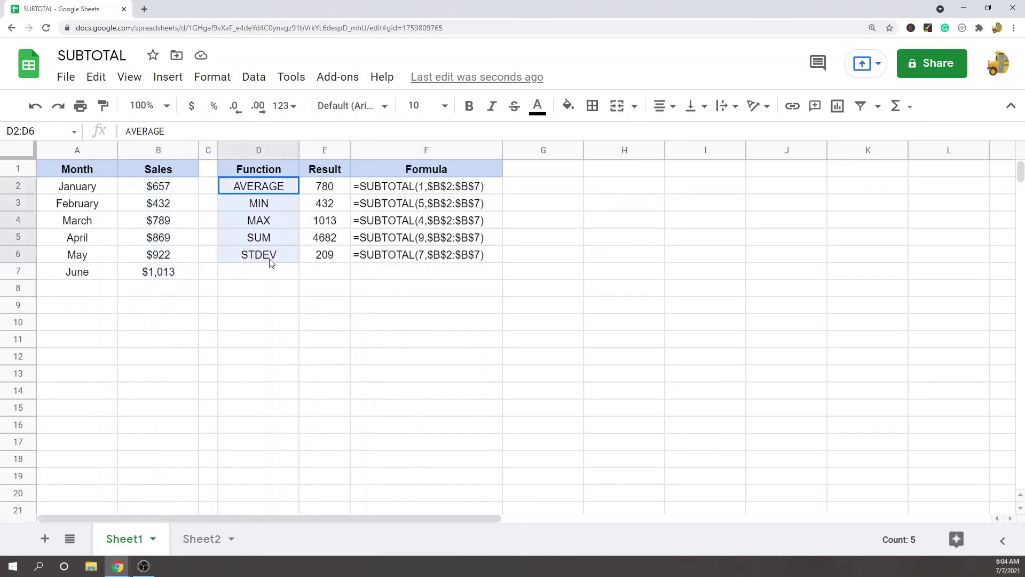
Recheck Sheet1's function codes and double-counting note, then go to Sheet2.
scroll(337, 290, "down", 7)
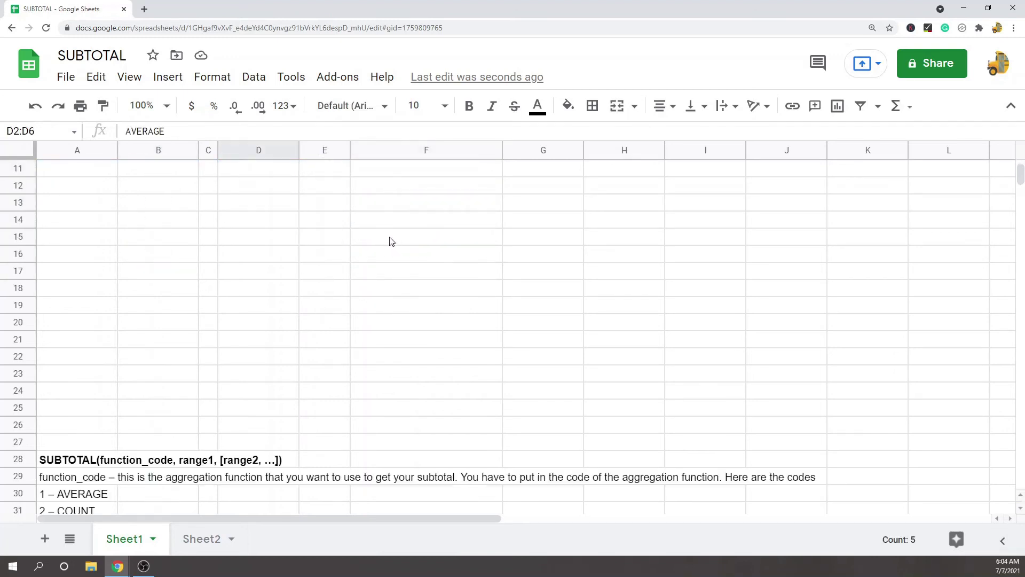
left_click_drag(75, 293, 96, 469)
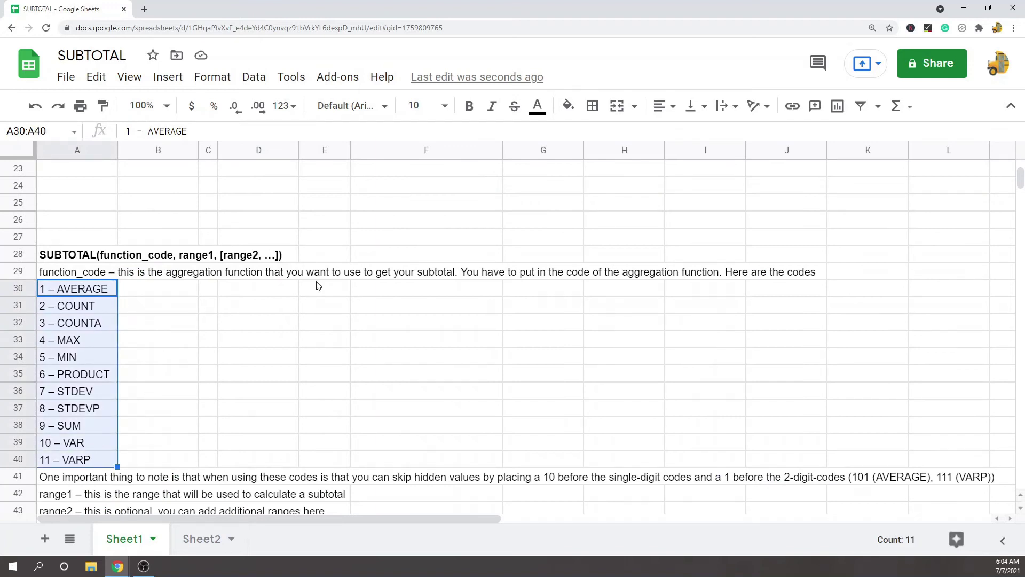
scroll(318, 287, "up", 7)
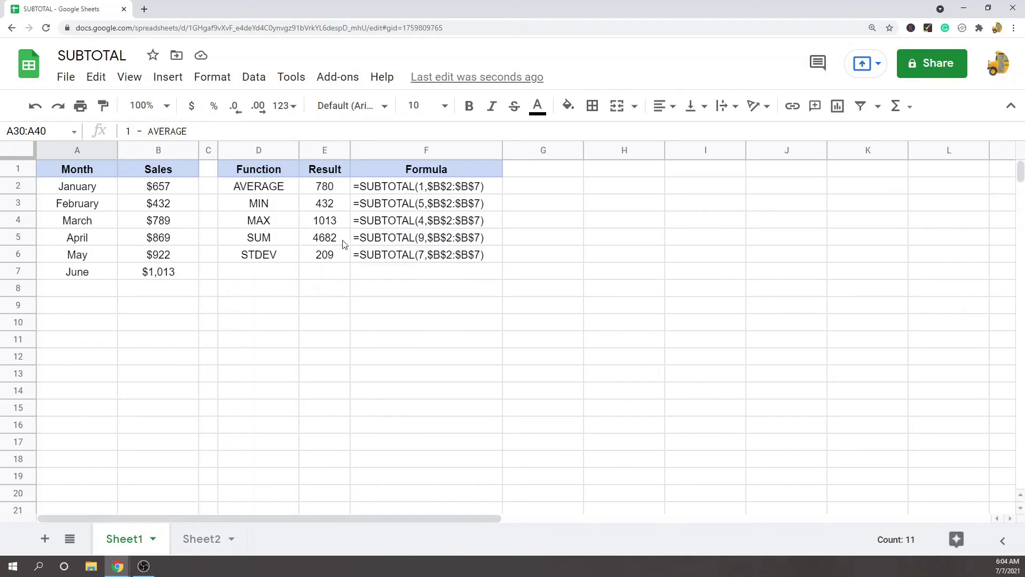
scroll(336, 251, "down", 17)
scroll(92, 222, "up", 4)
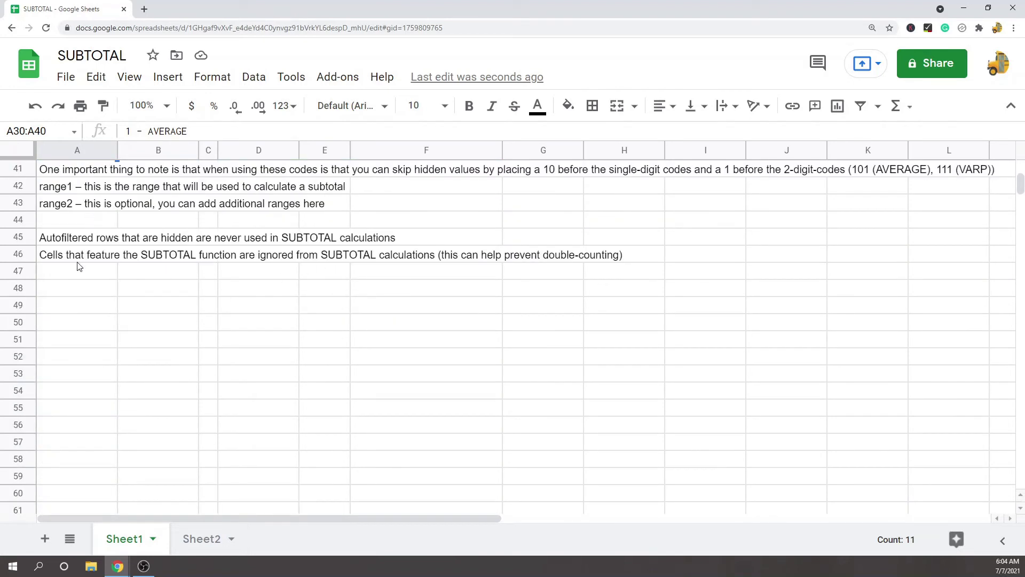
left_click(78, 258)
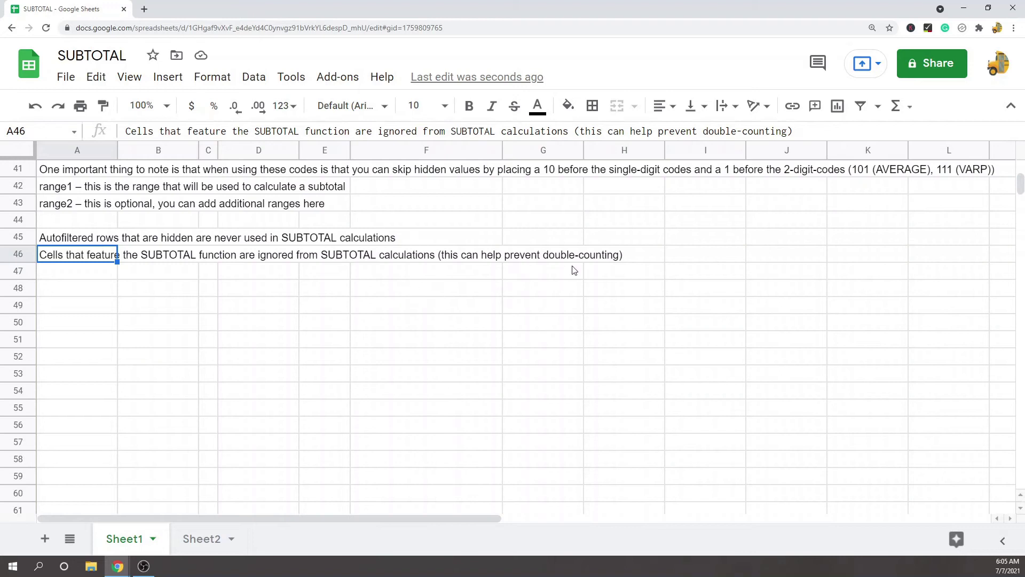
left_click(202, 539)
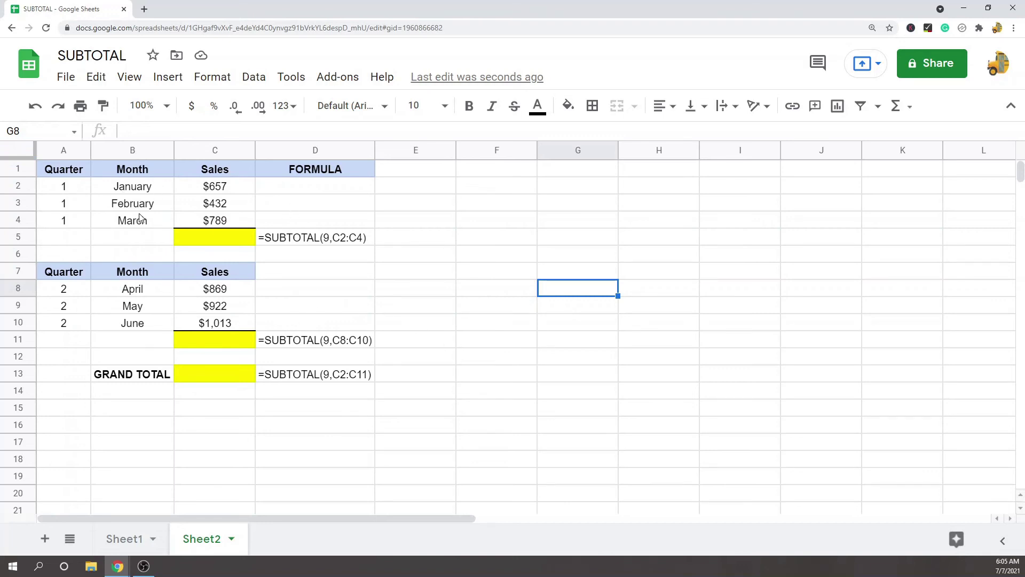
left_click_drag(70, 191, 70, 221)
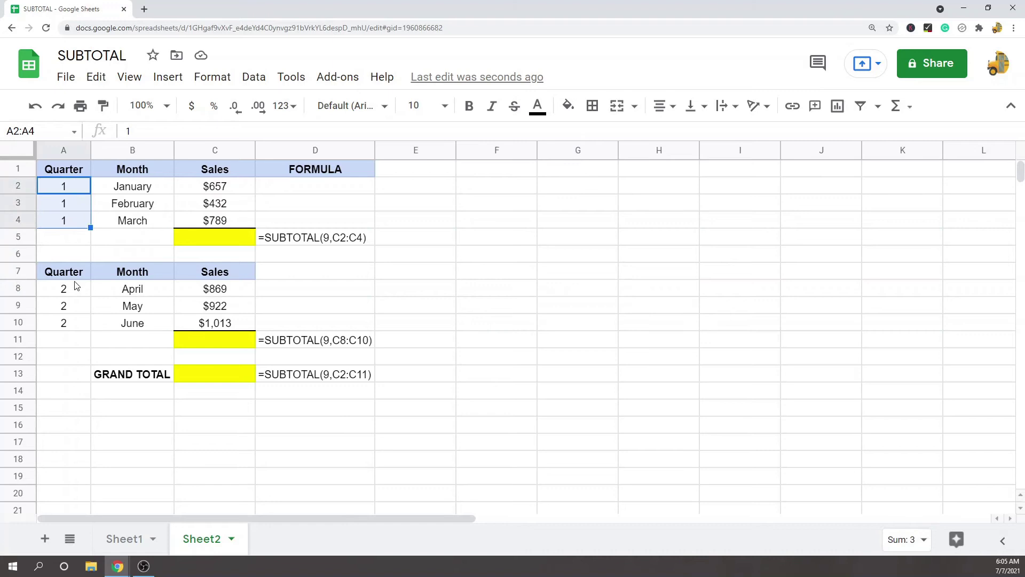
left_click_drag(75, 289, 75, 323)
left_click_drag(76, 188, 77, 220)
left_click_drag(75, 292, 74, 322)
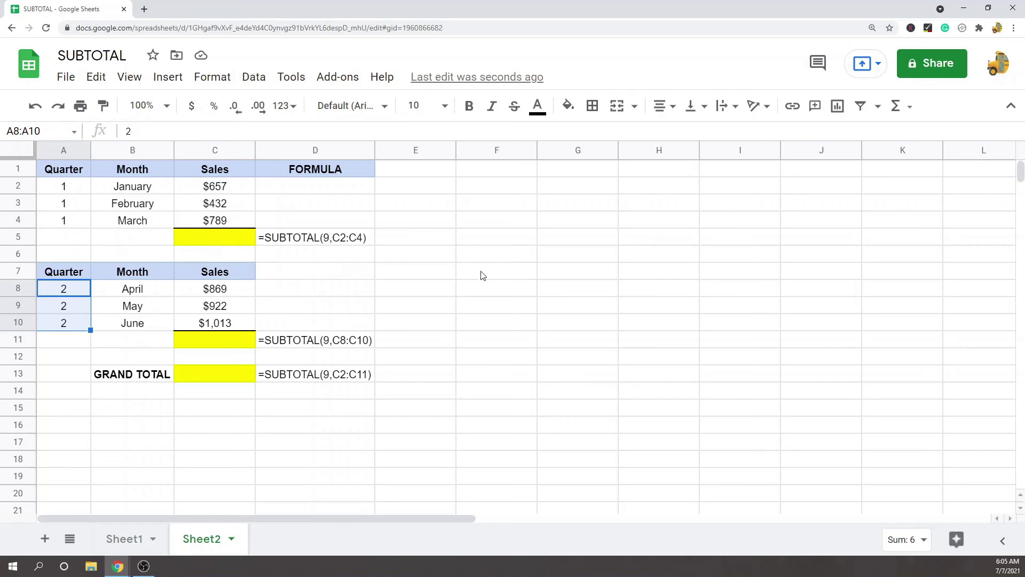
Enter =SUM(C2:C4) in C5 for the Quarter 1 subtotal of $1,878.
left_click(222, 239)
double_click(222, 238)
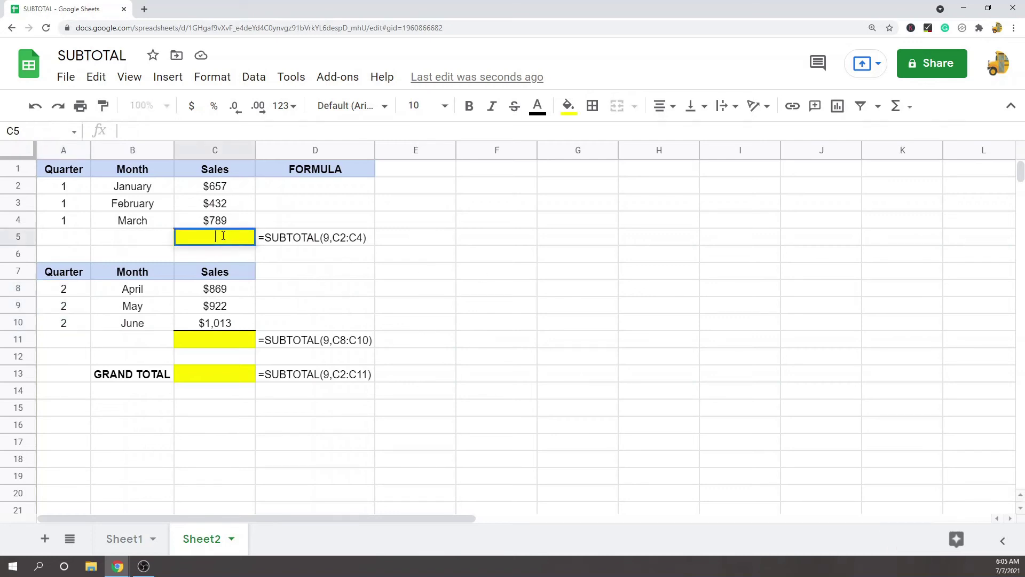
type("=sum")
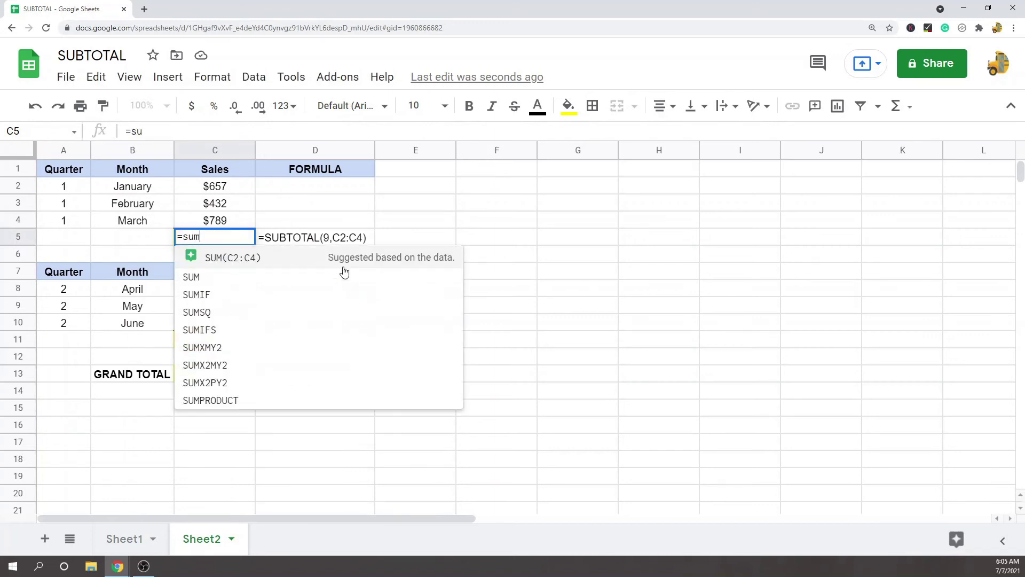
key("Tab")
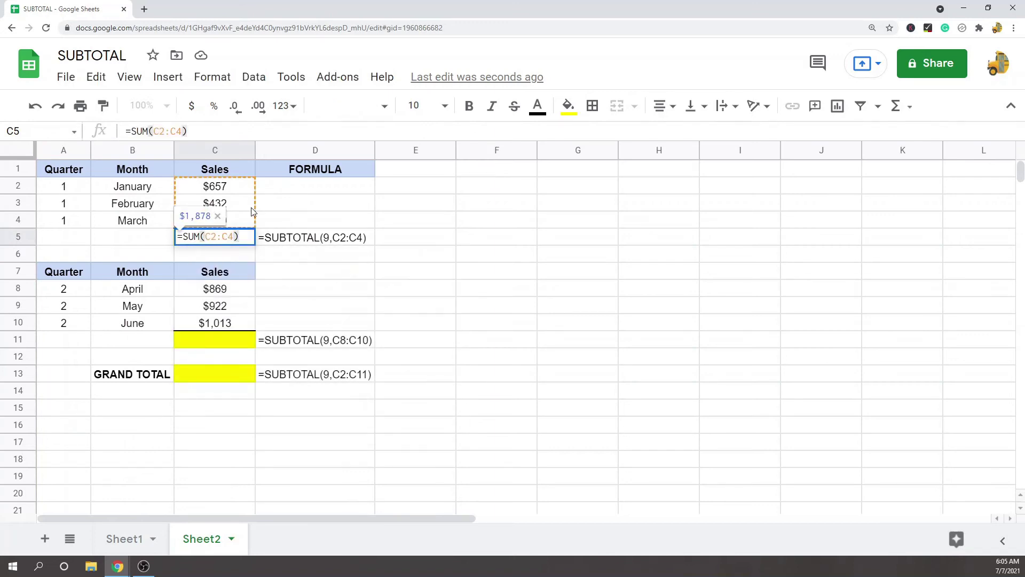
key("Return")
left_click(241, 374)
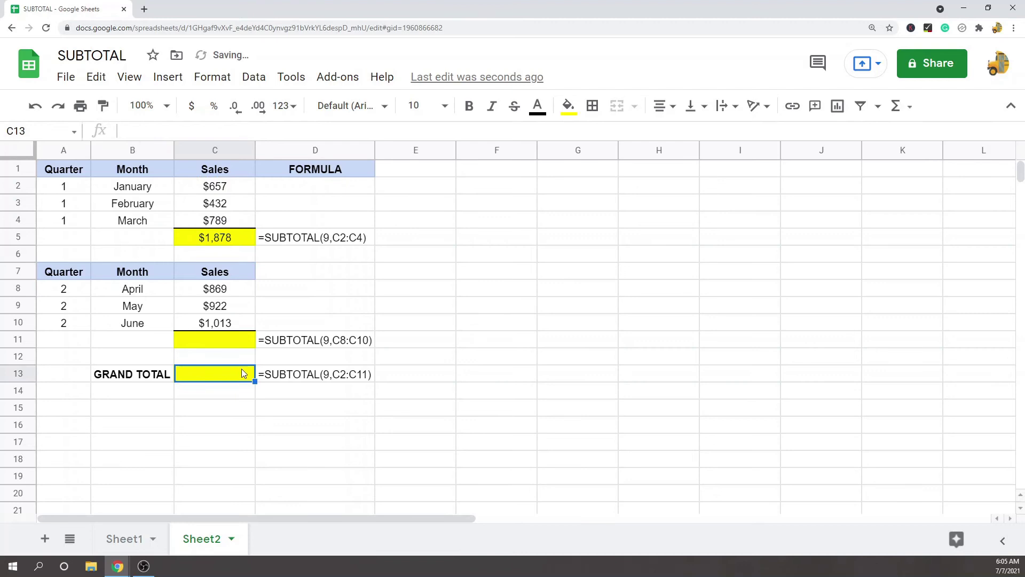
type("=sum")
key("Tab")
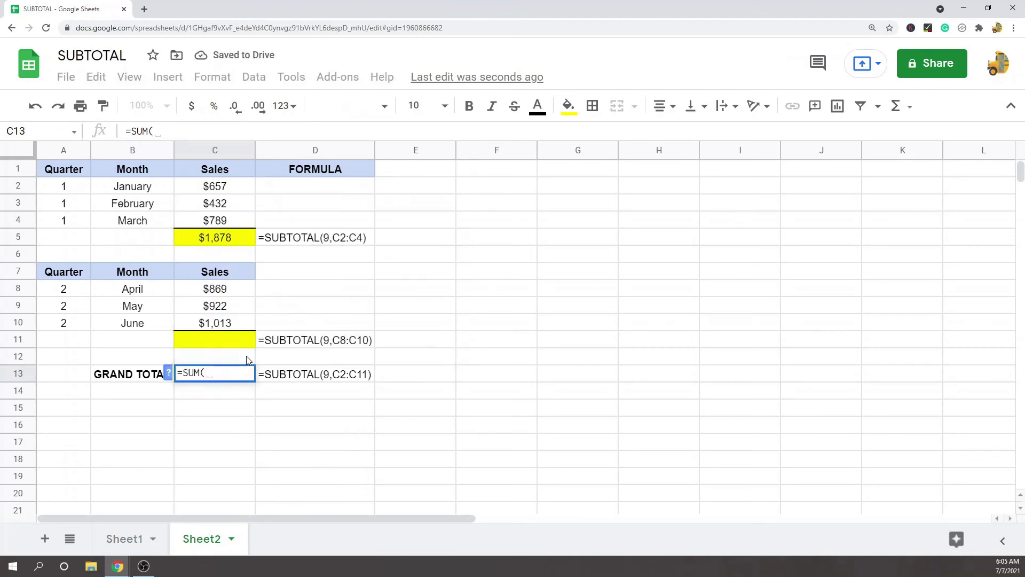
key("Escape")
Enter =SUM(C8:C10) in C11 for the Quarter 2 subtotal of $2,804.
left_click(224, 341)
type("=s")
key("Tab")
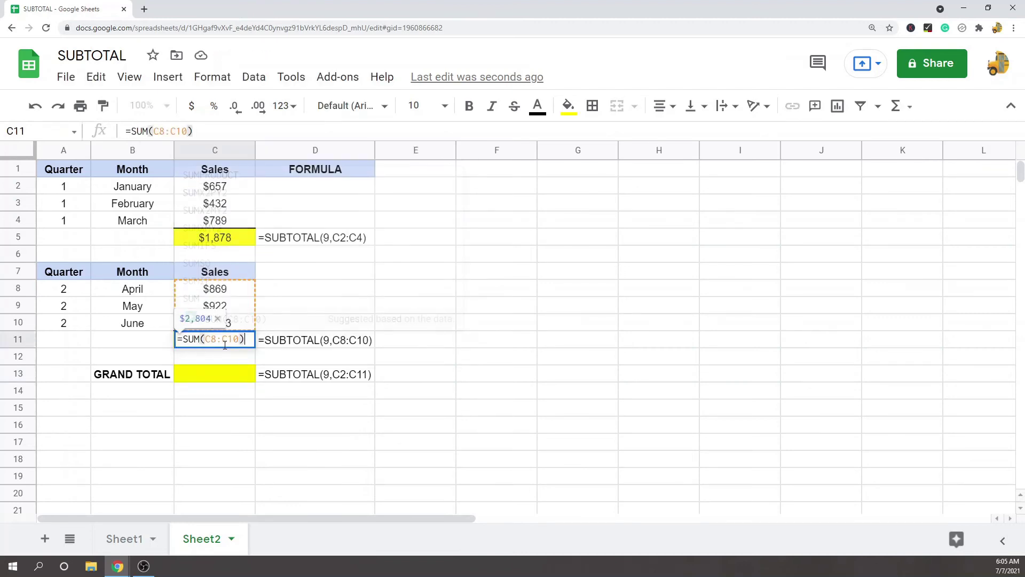
key("Return")
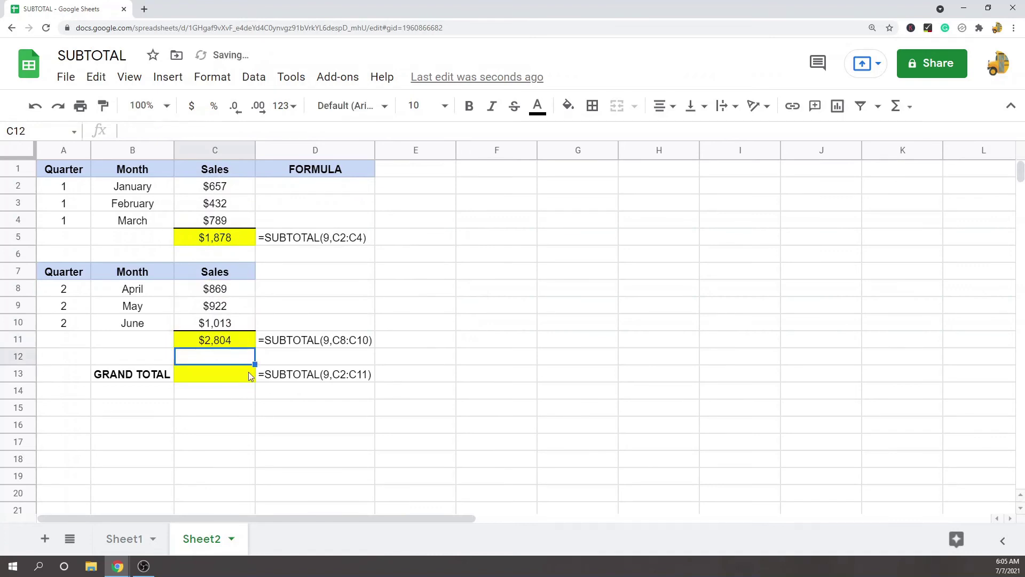
Start a =SUM grand total in C13 over the range C2:C11.
left_click(248, 372)
type("=sum")
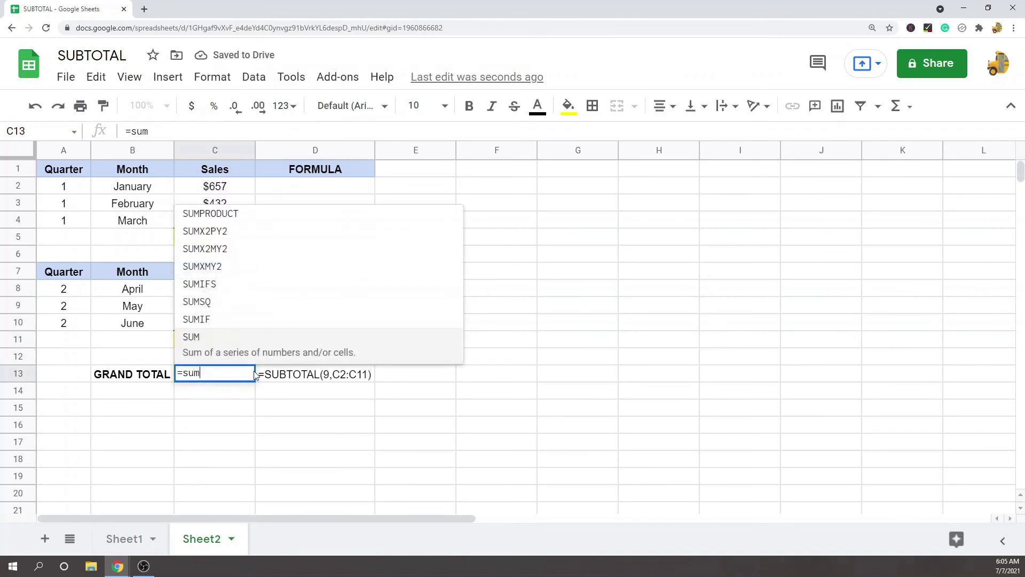
key("Tab")
left_click(212, 190)
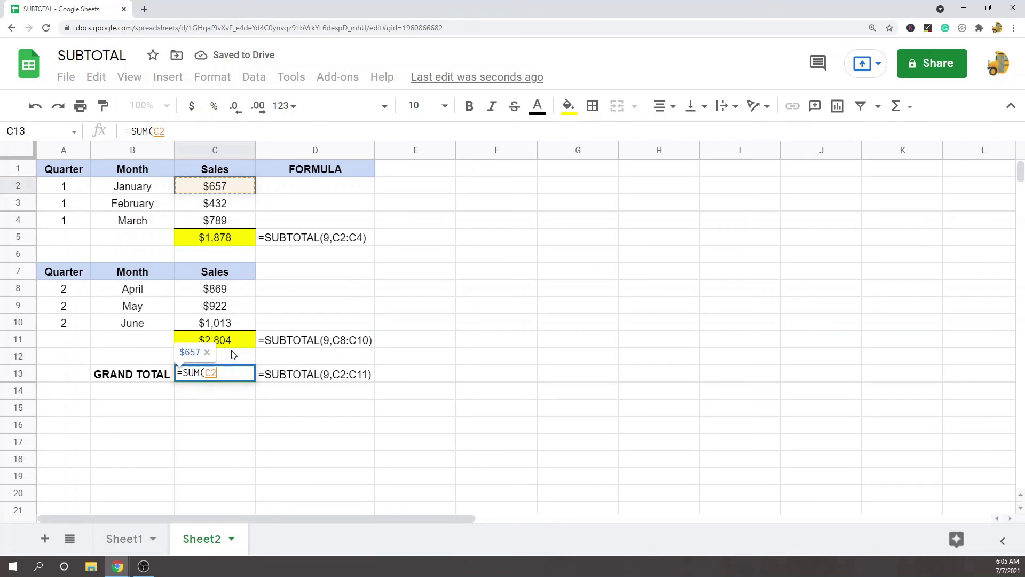
left_click(238, 346, "shift")
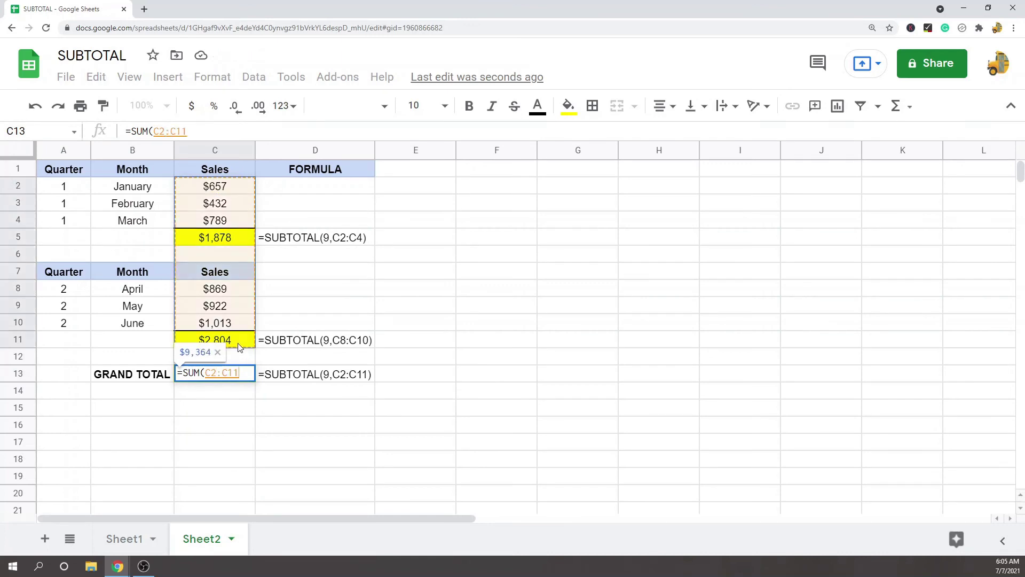
Commit =SUM(C2:C11) in C13 and compare its $9,364 result with the C5 subtotal.
key("Return")
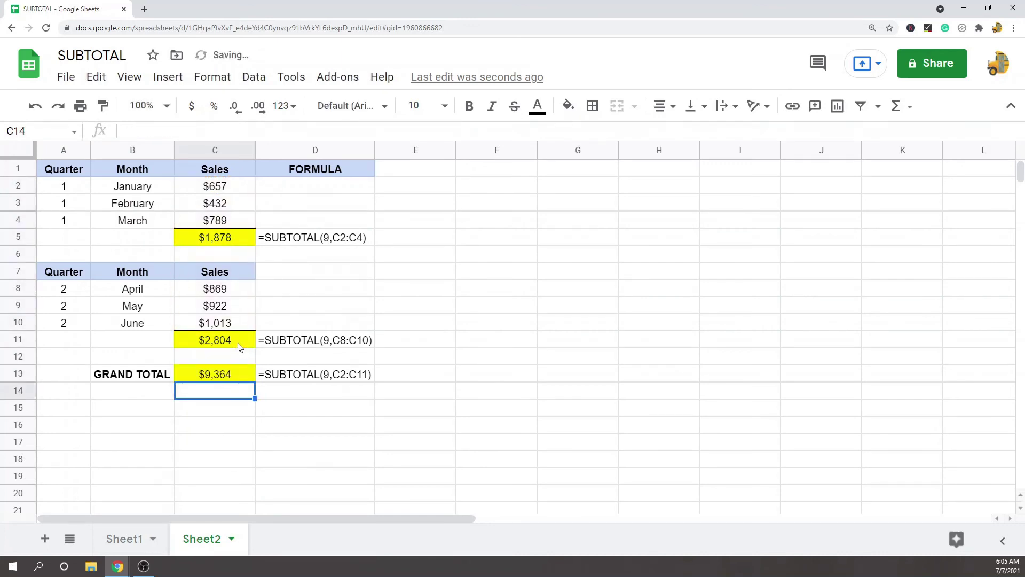
left_click(220, 375)
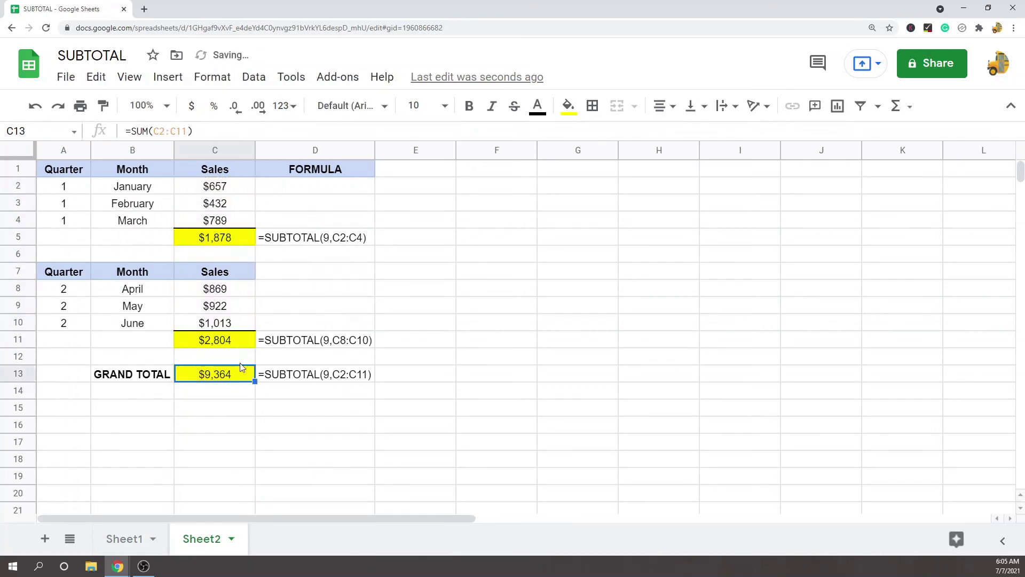
left_click_drag(233, 190, 224, 340)
left_click(233, 243)
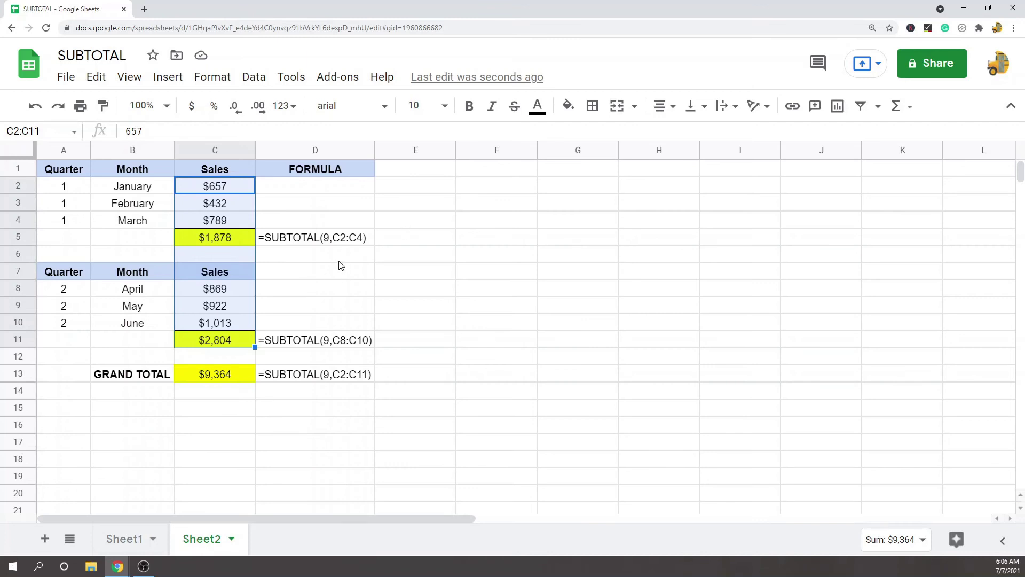
left_click(225, 380)
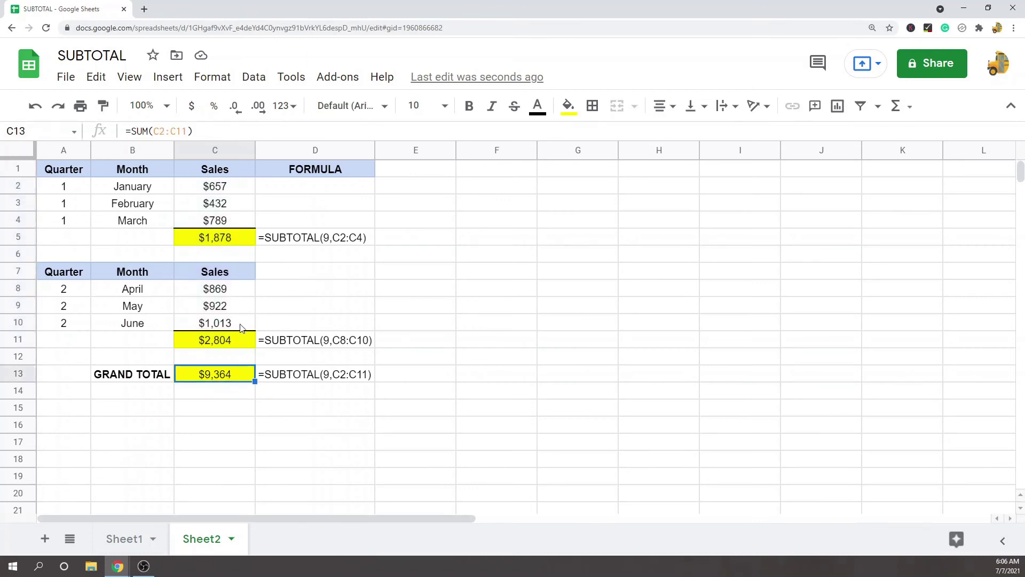
Clear the Quarter 1 subtotal in C5.
left_click(229, 241)
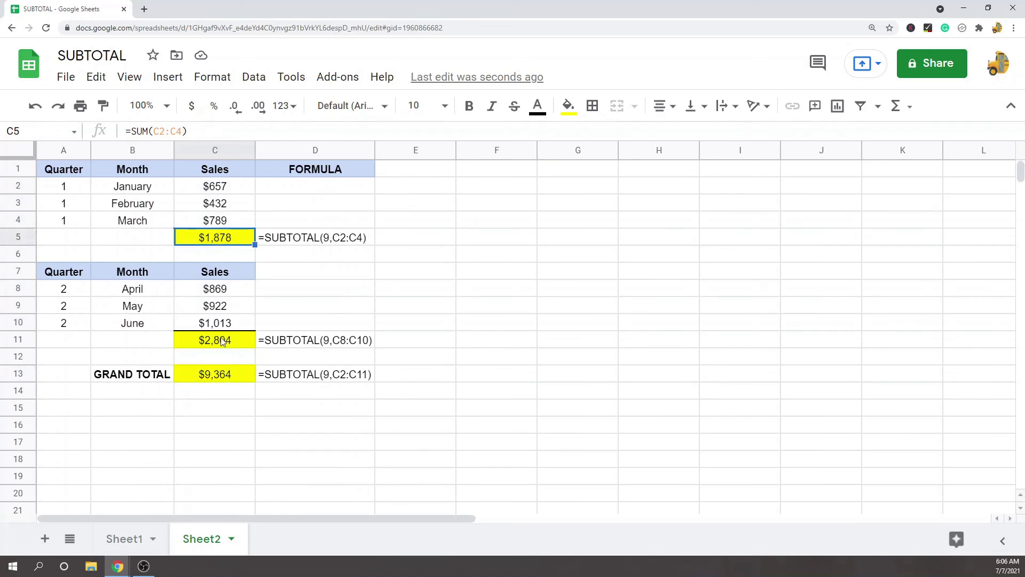
left_click(222, 341)
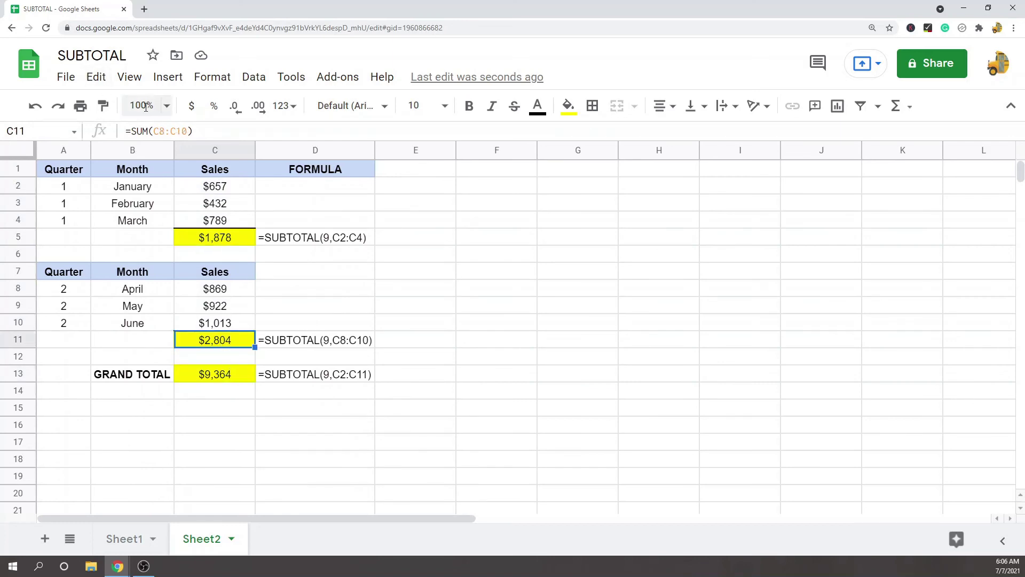
left_click(222, 241)
key("Delete")
Clear the Quarter 2 subtotal in C11 and the grand total in C13.
left_click(234, 341)
key("Delete")
left_click(223, 379)
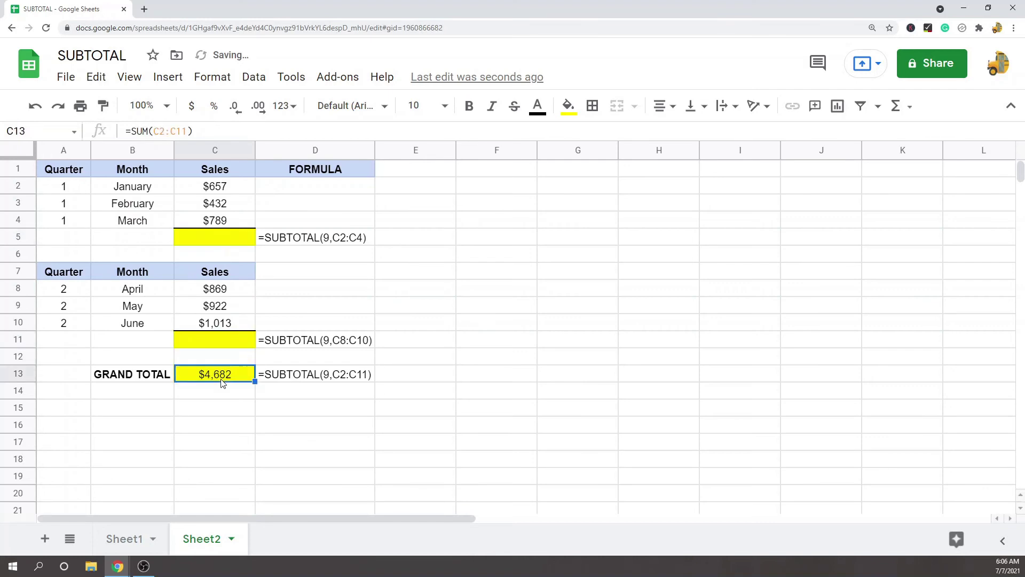
key("Delete")
Glance at the SUBTOTAL reference on Sheet1, then return to Sheet2.
left_click(312, 243)
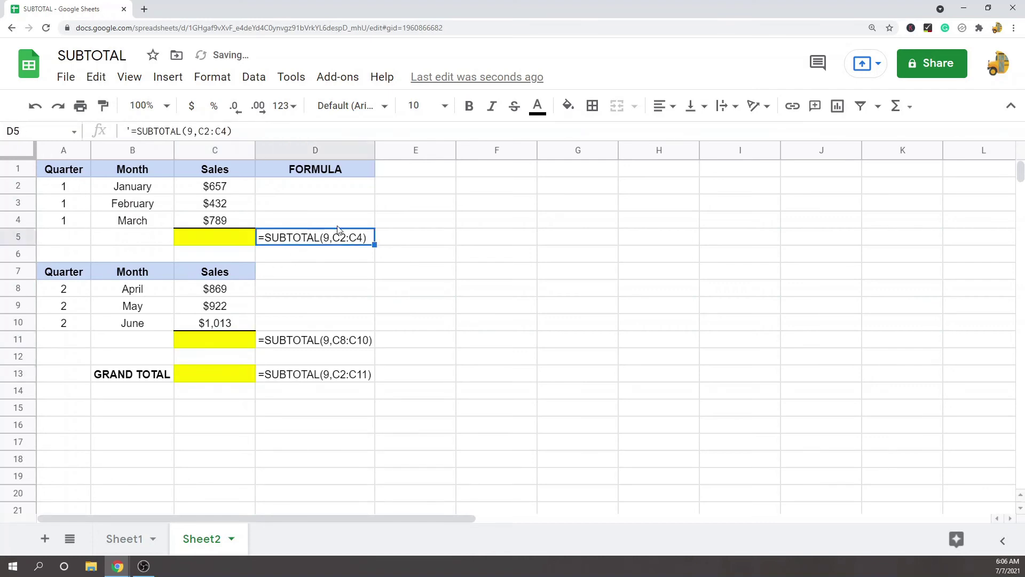
left_click(130, 539)
scroll(141, 326, "up", 5)
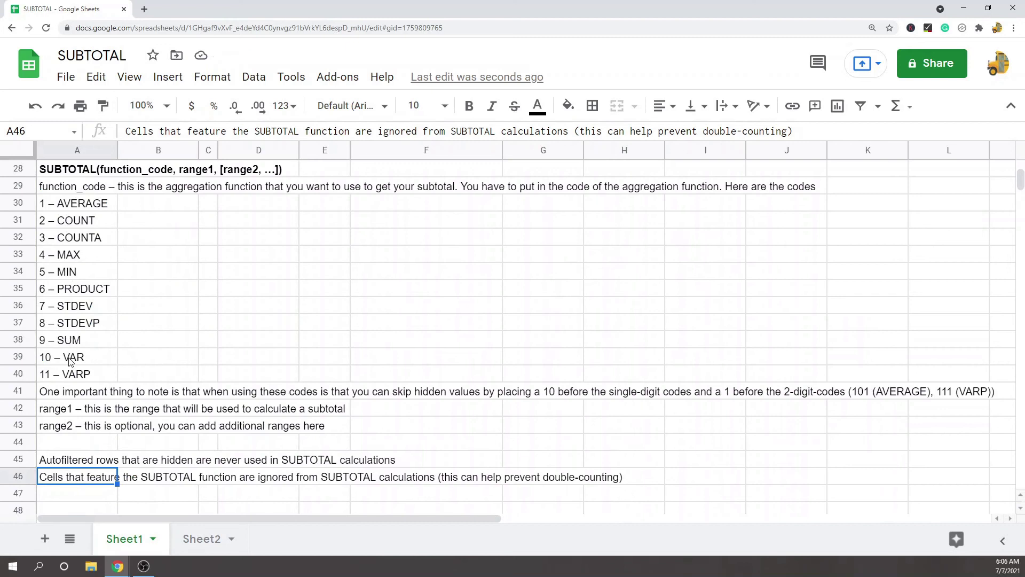
left_click(77, 344)
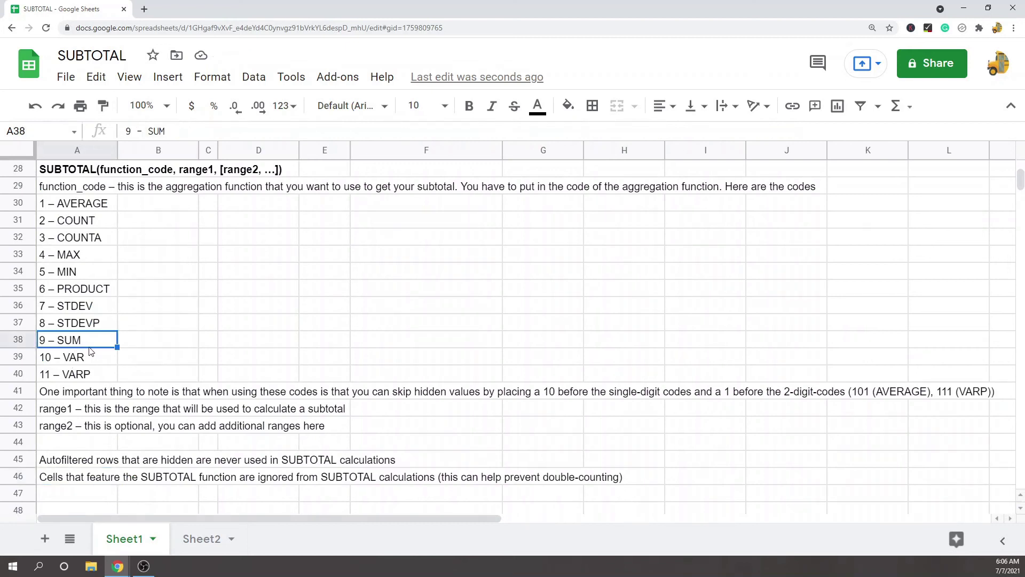
left_click(202, 538)
Enter =SUBTOTAL(9,C2:C4) in C5 (1878) and =SUBTOTAL(9,C8:C10) in C11 (2804).
left_click(238, 243)
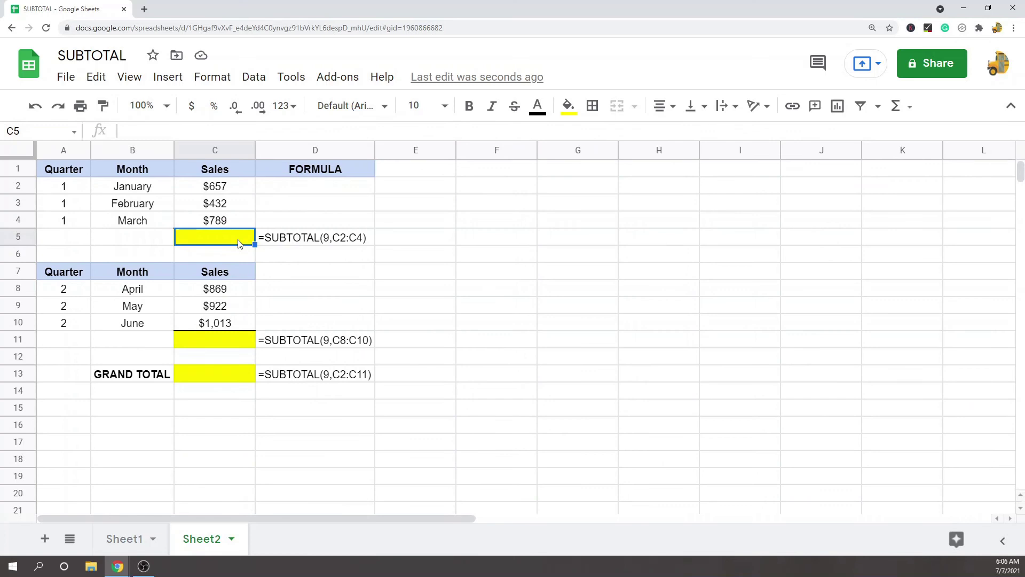
type("=subtot")
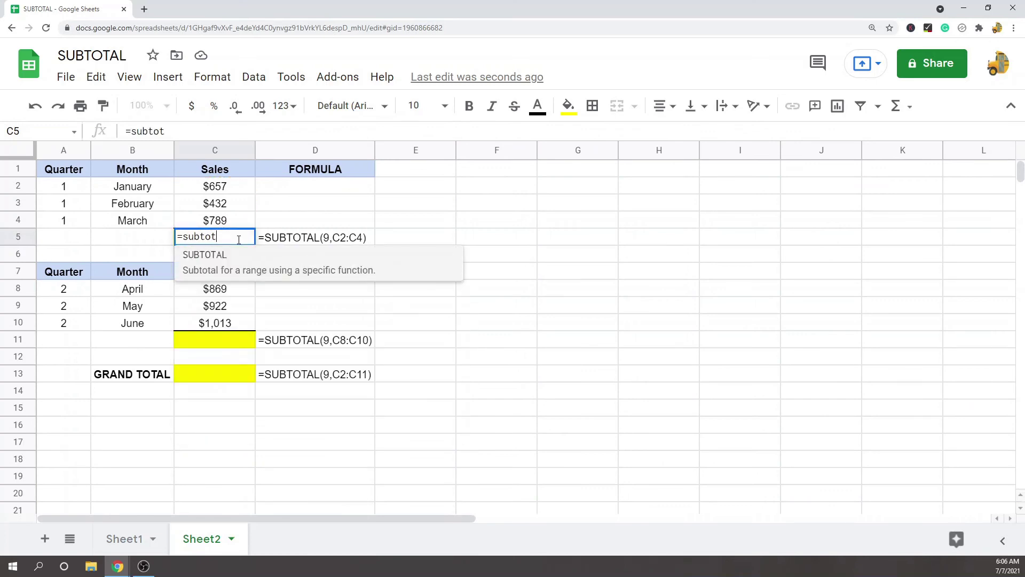
type("al(9,")
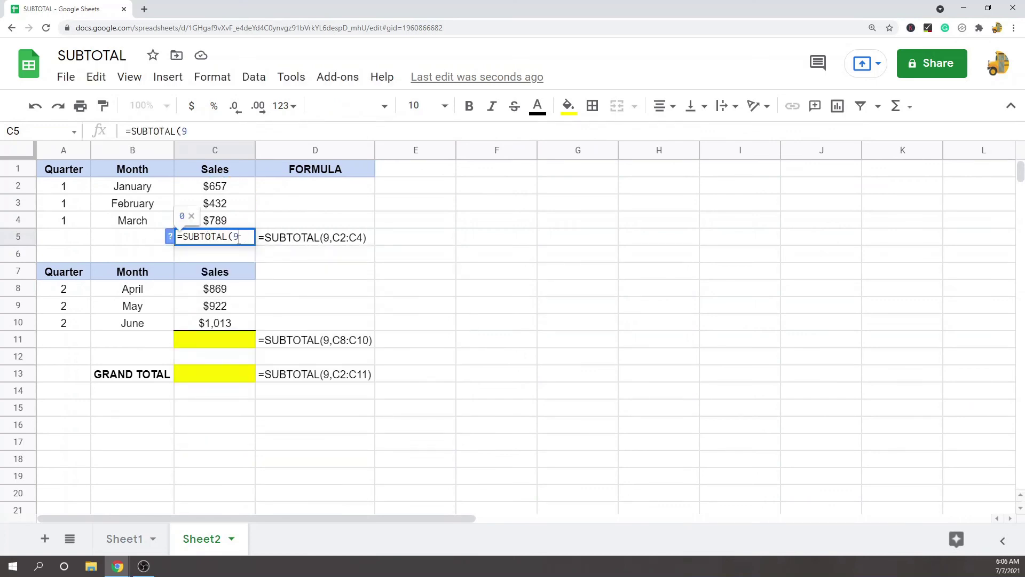
left_click_drag(214, 186, 224, 224)
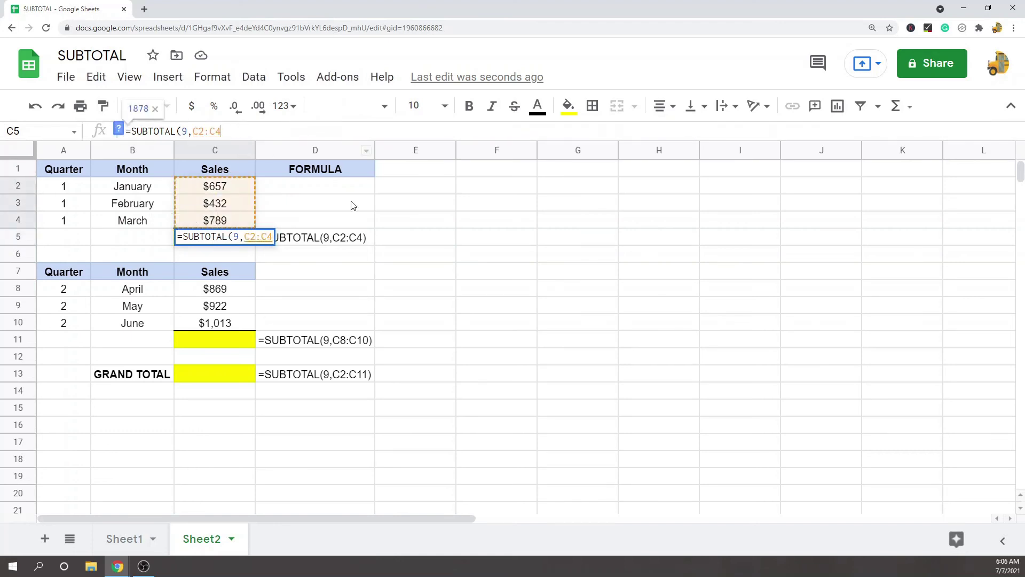
key("Return")
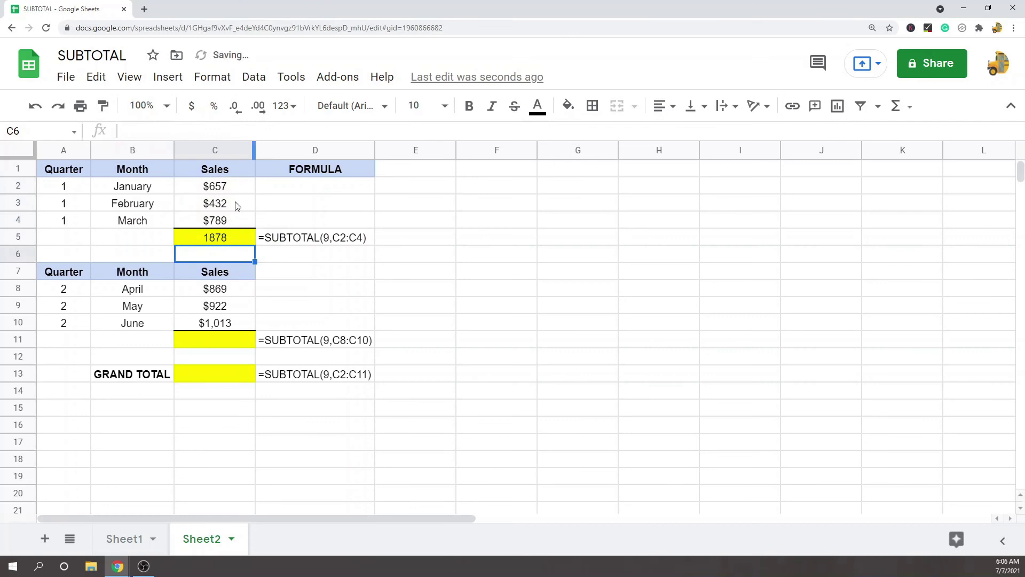
left_click(246, 332)
type("=")
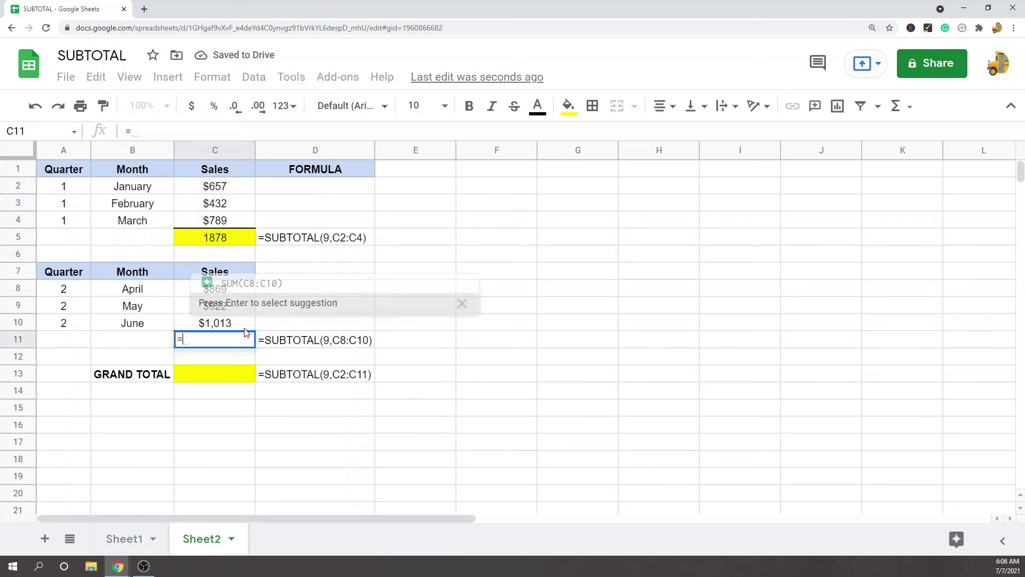
type("subtota")
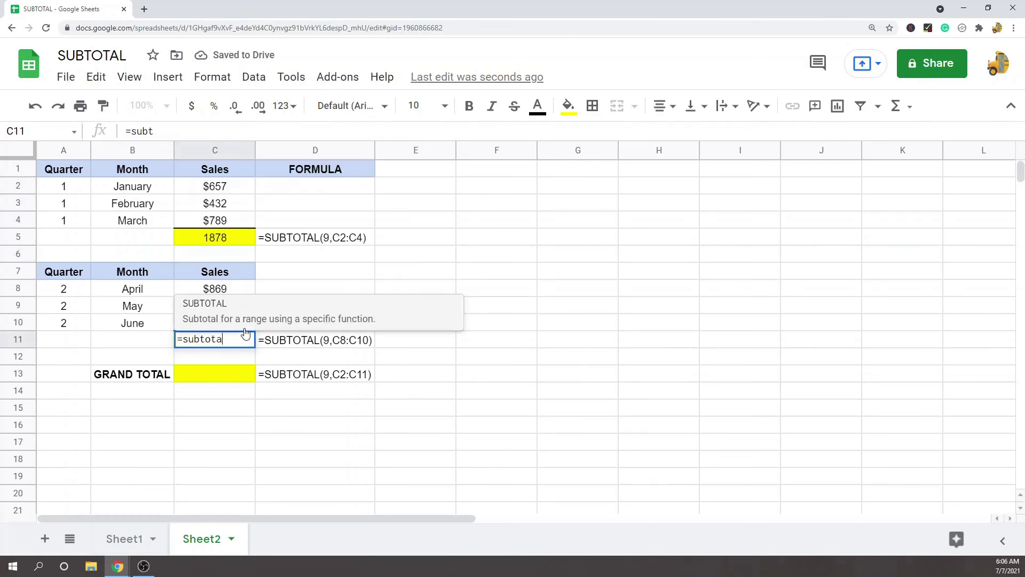
key("Tab")
type("9,")
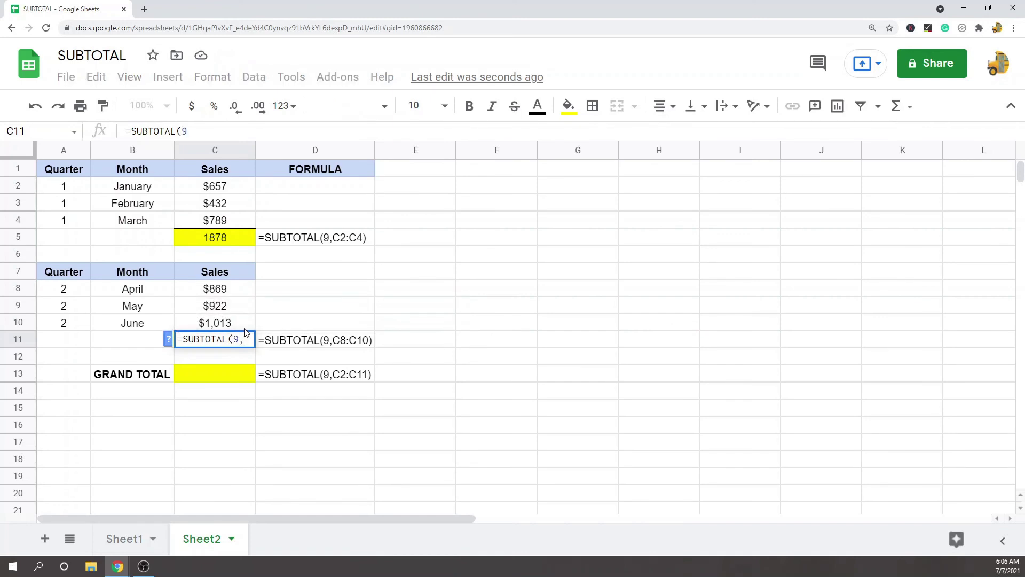
left_click_drag(230, 291, 230, 328)
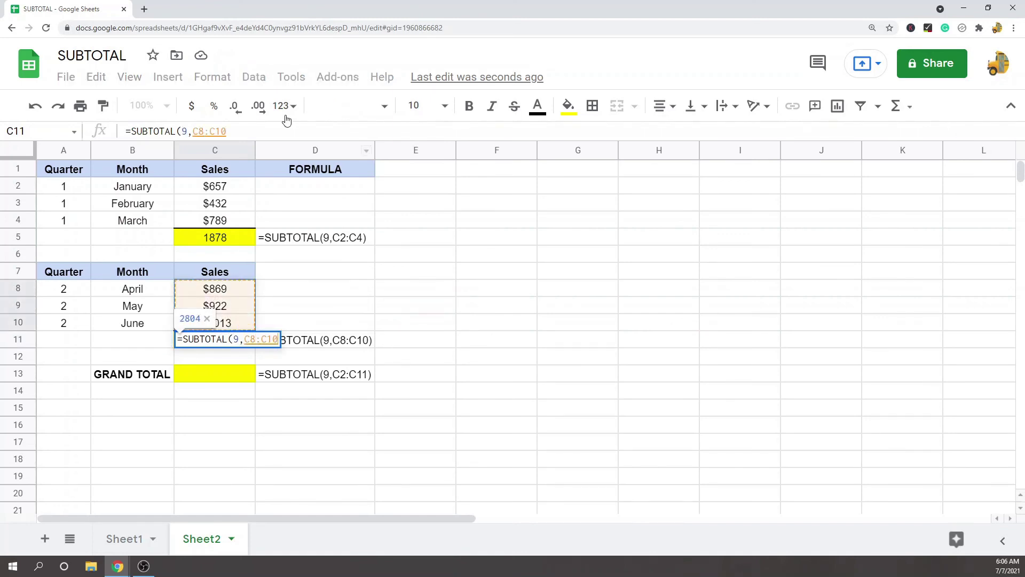
key("Return")
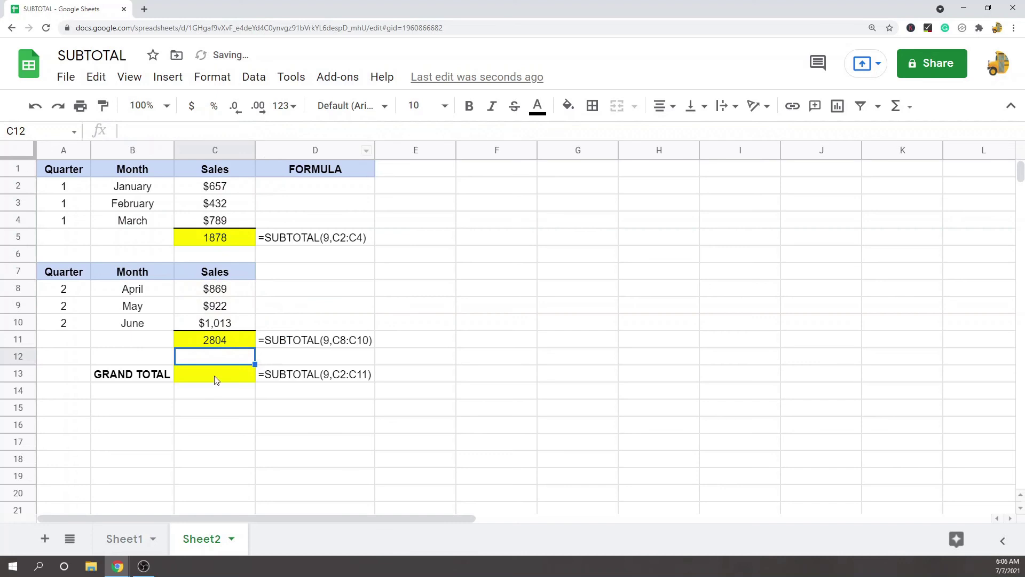
Enter =SUBTOTAL(9,C2:C11) in C13 for a grand total of 4682.
left_click(246, 373)
type("=subtotal")
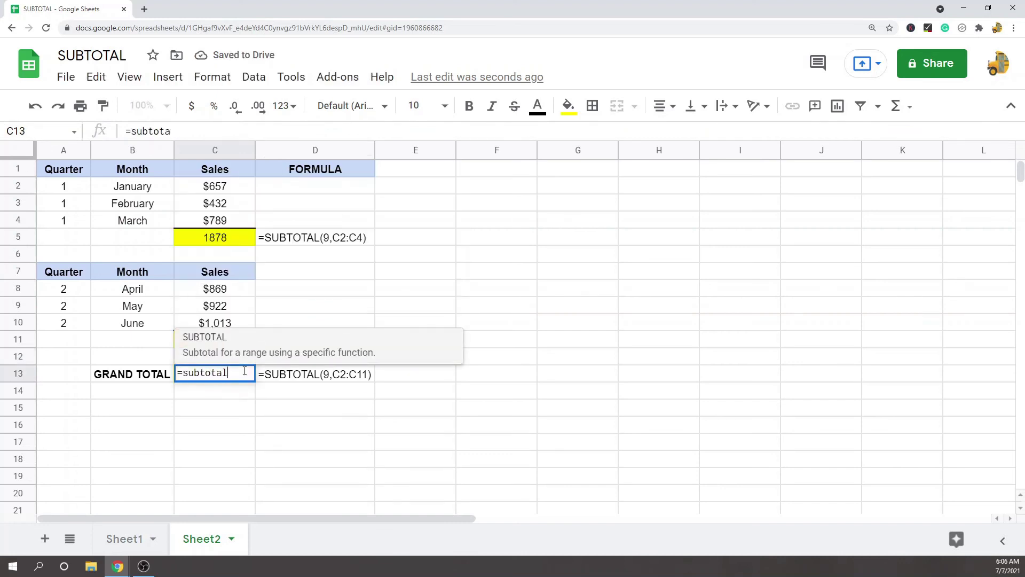
key("Tab")
type("9,")
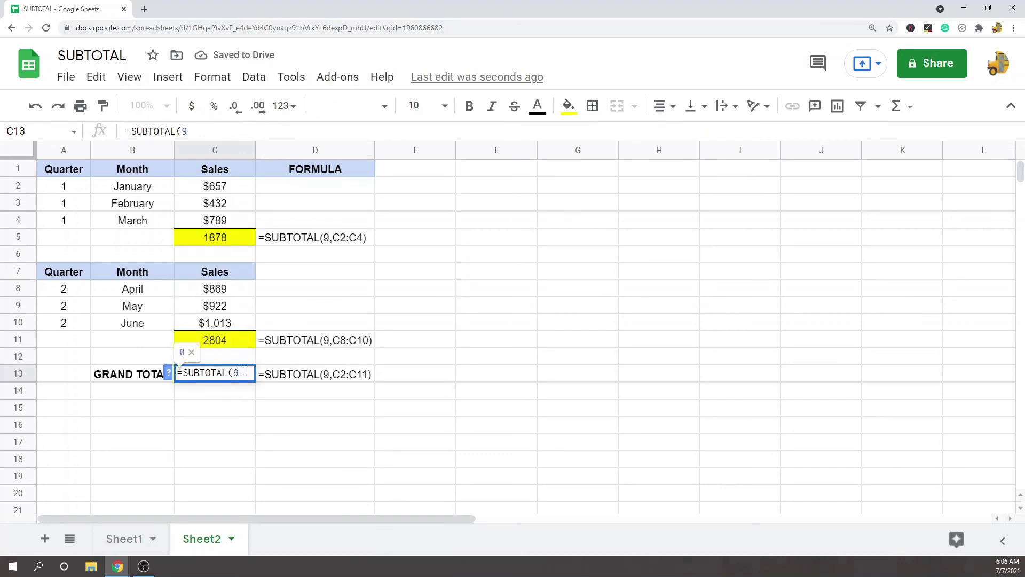
left_click(248, 188)
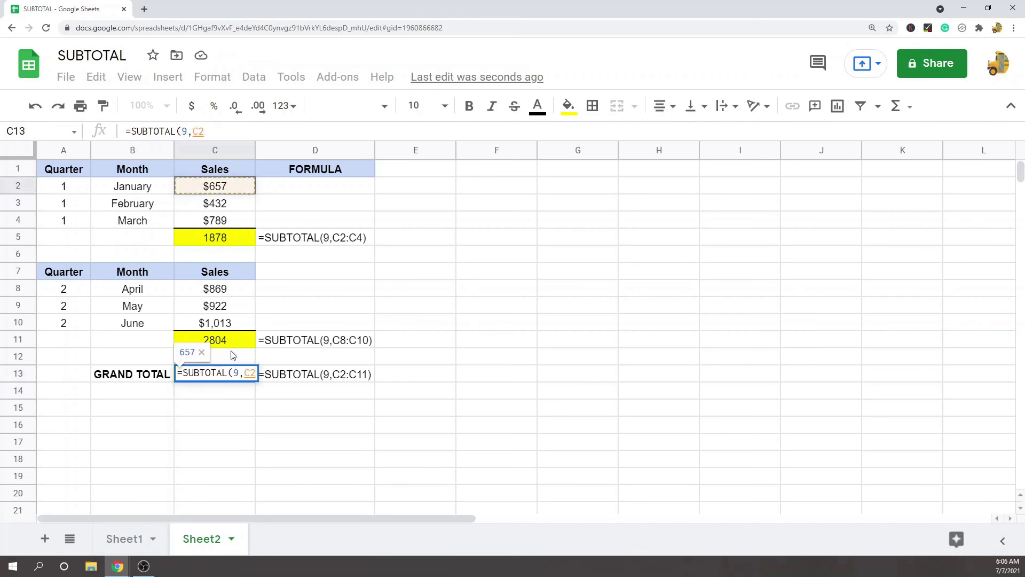
left_click_drag(233, 348, 233, 342)
type(")")
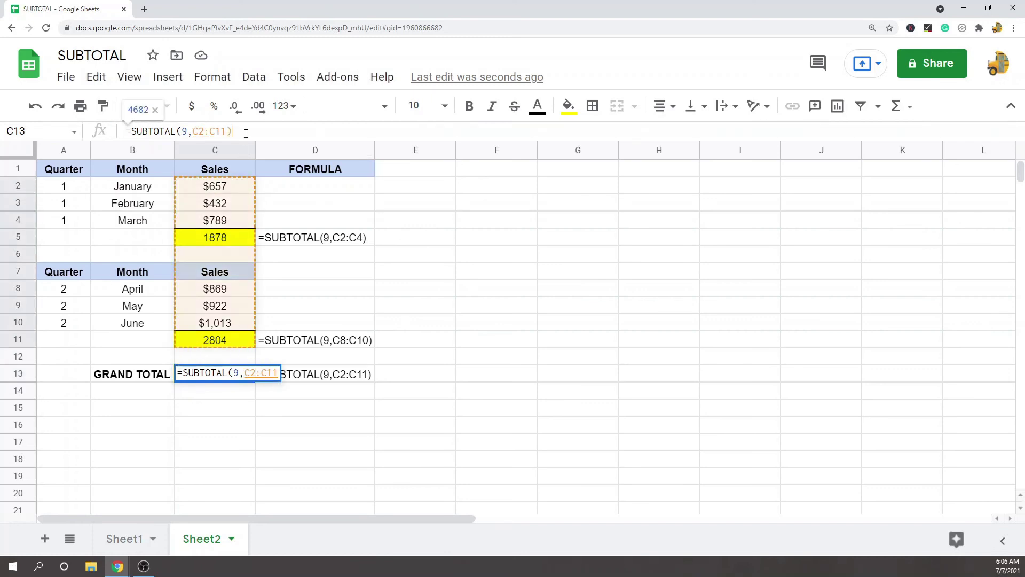
key("Return")
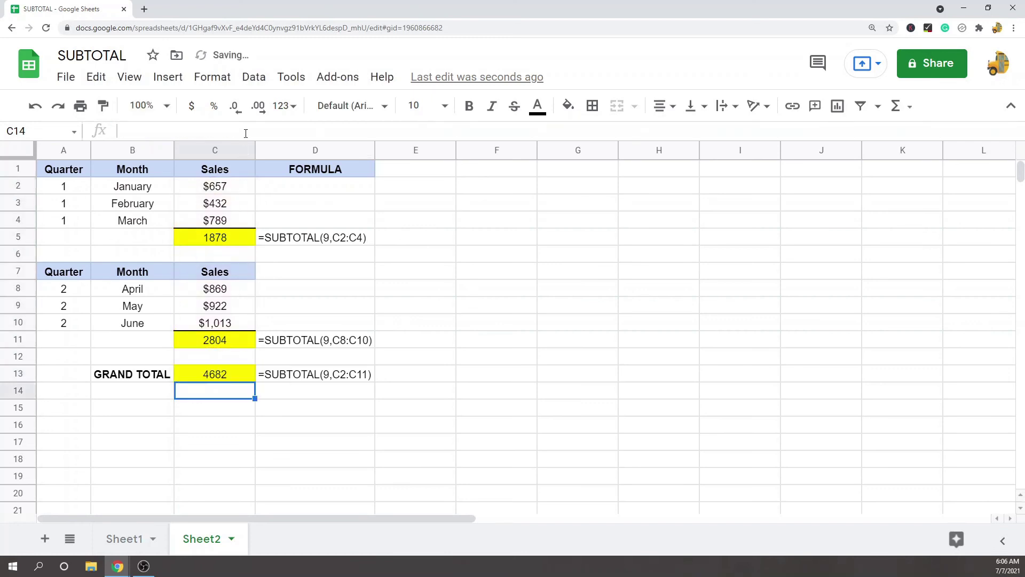
left_click(217, 379)
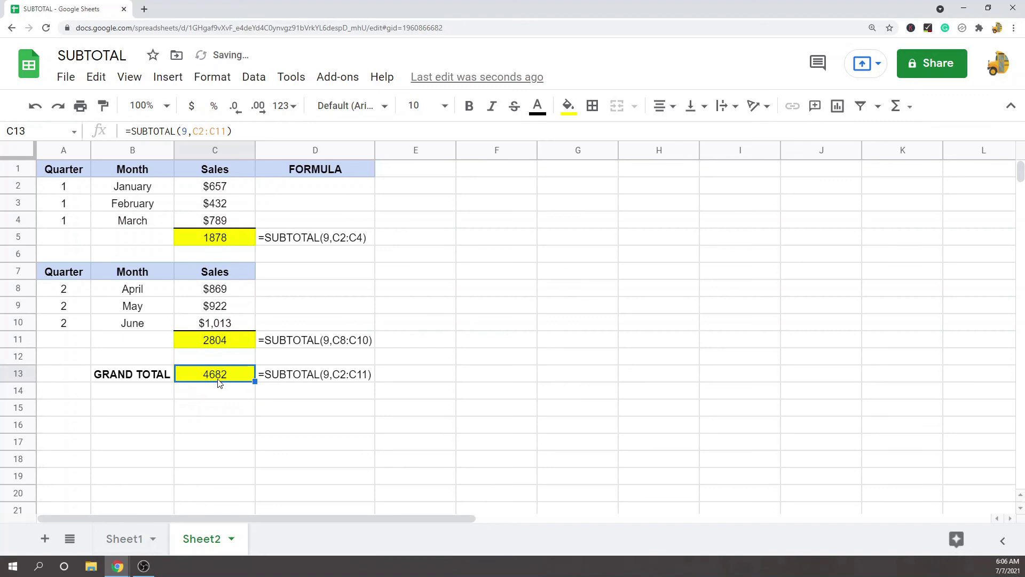
left_click(129, 539)
scroll(335, 223, "up", 10)
left_click(345, 241)
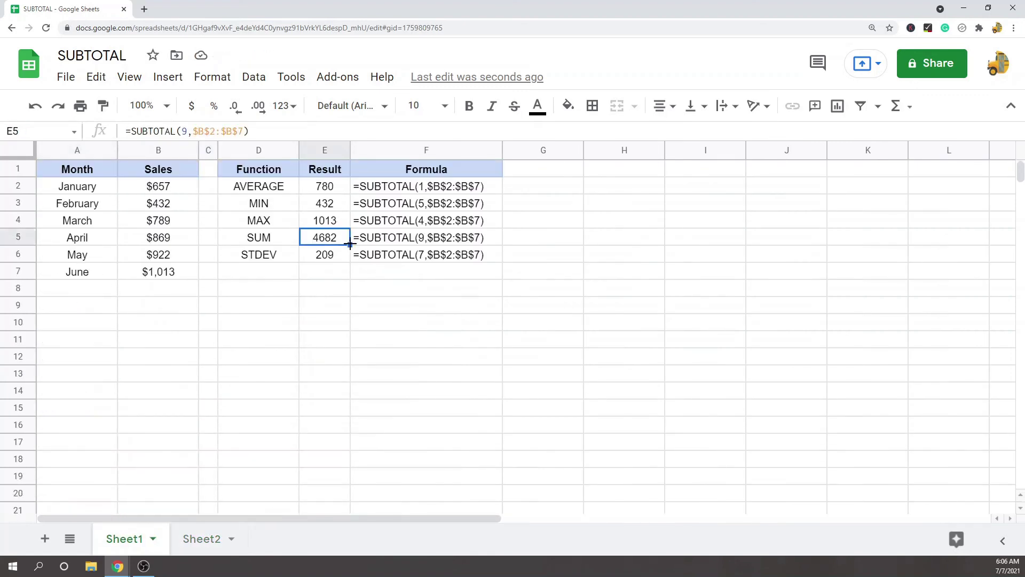
left_click(195, 538)
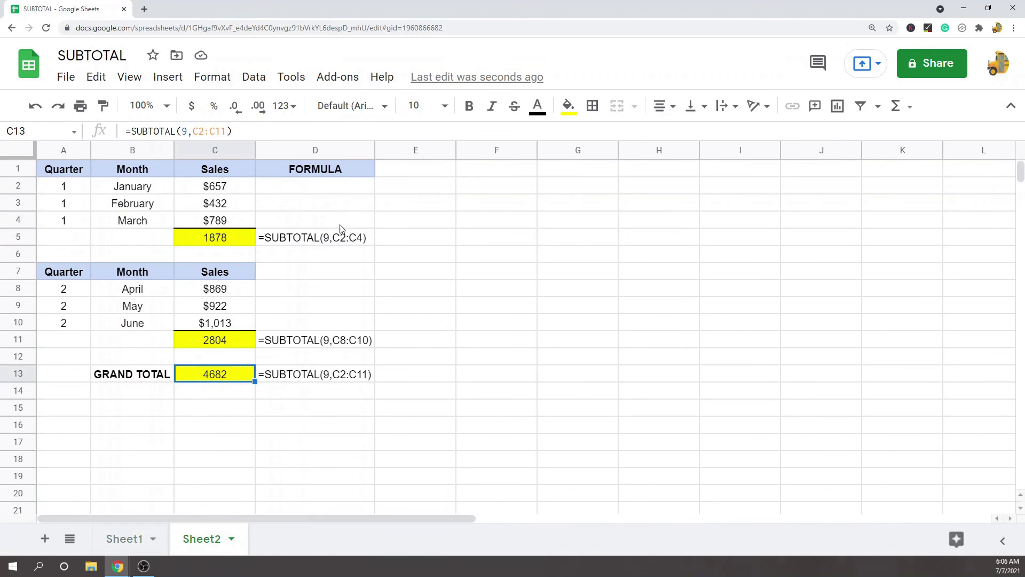
left_click(227, 246)
left_click(229, 347)
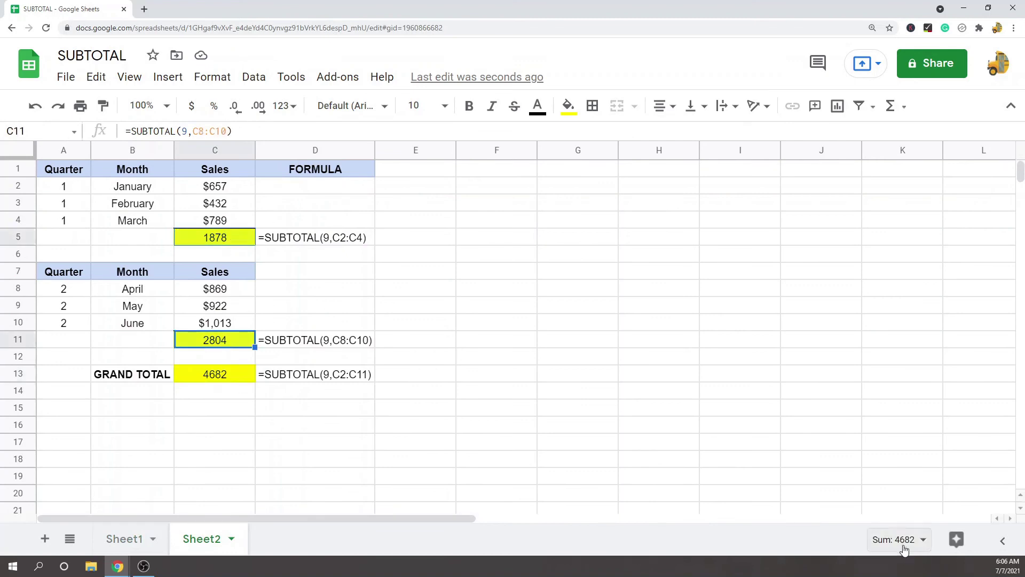
left_click(533, 302)
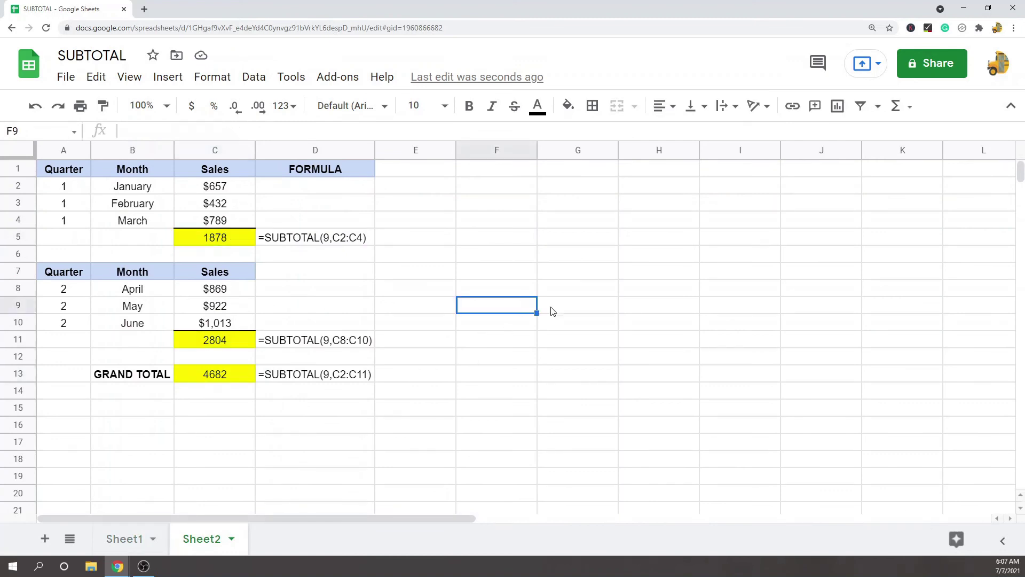
left_click(218, 380)
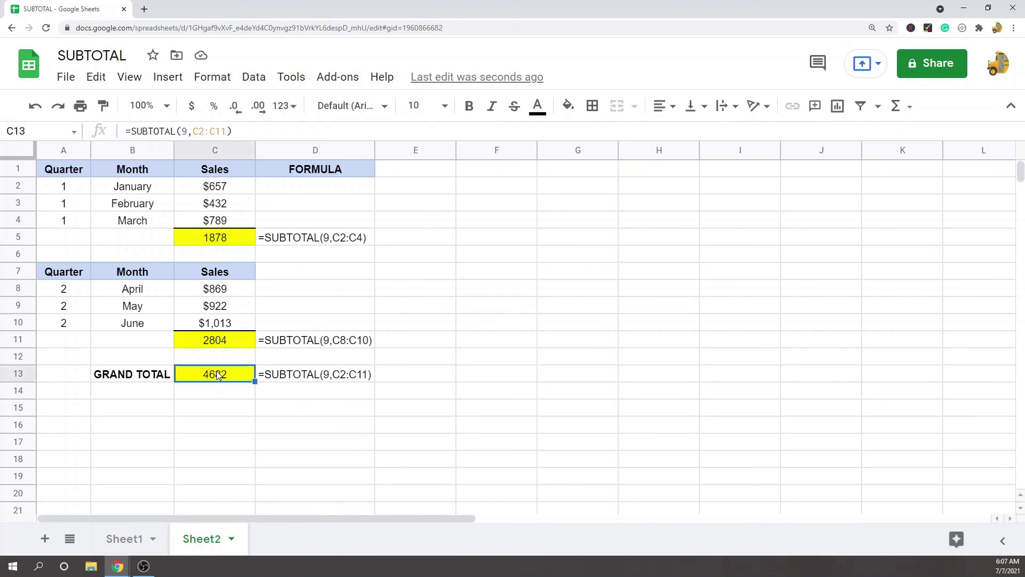
left_click(229, 243)
left_click(217, 346)
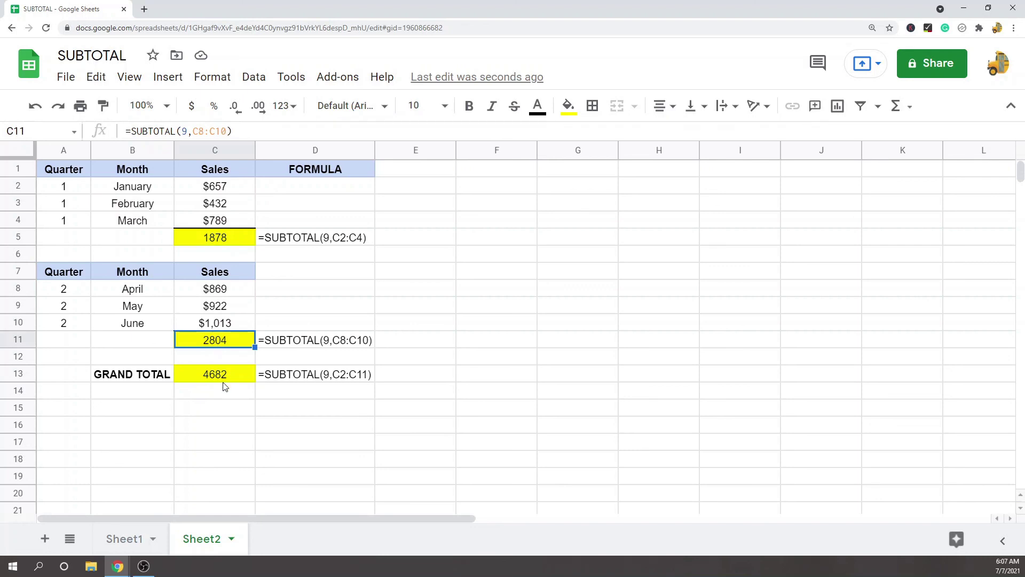